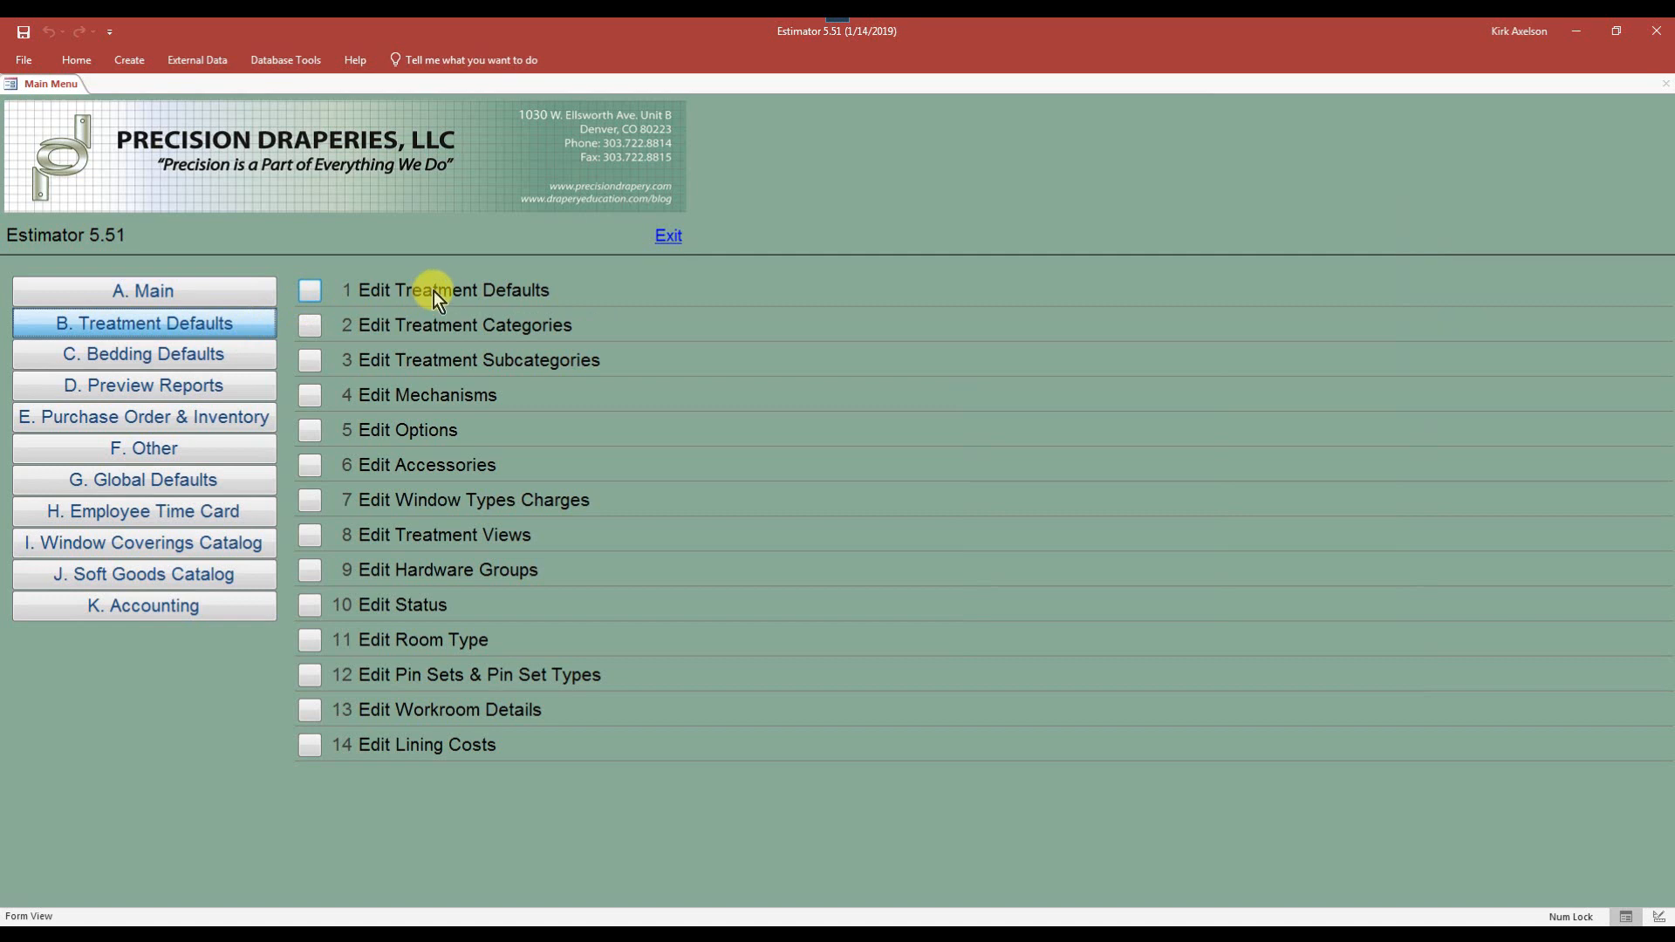
# Step: Open the treatment defaults editor and load the D-011 Three Finger Pleat Btm Tack treatment by searching for D-011
pyautogui.click(311, 292)
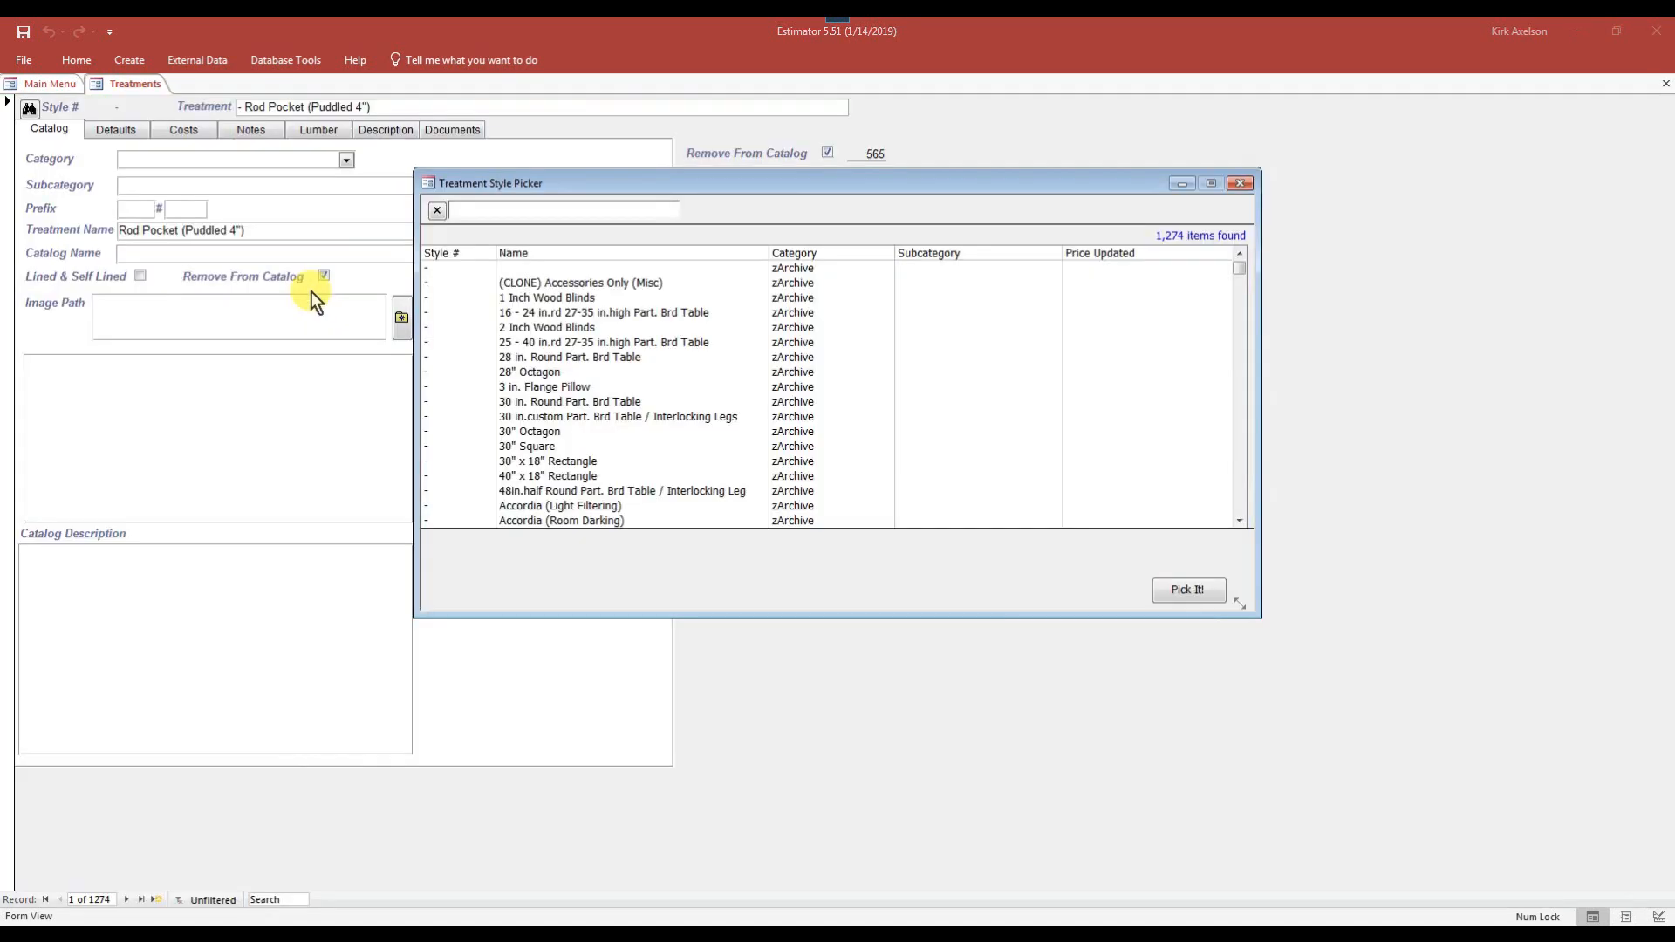
pyautogui.click(469, 213)
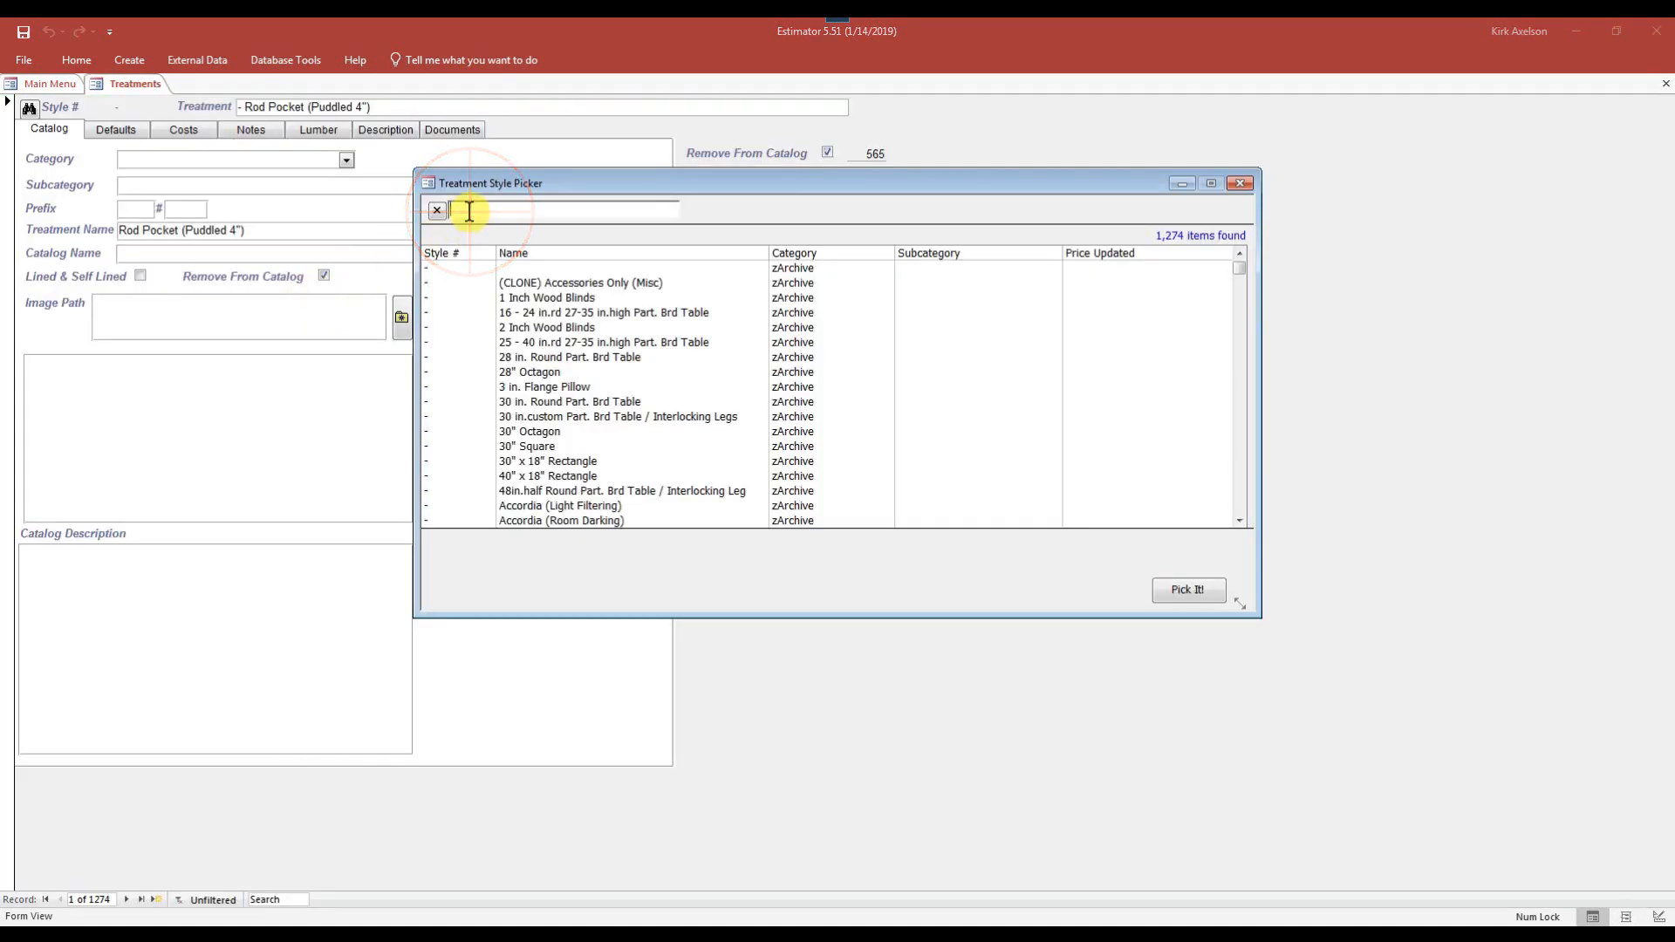
pyautogui.write('D-0')
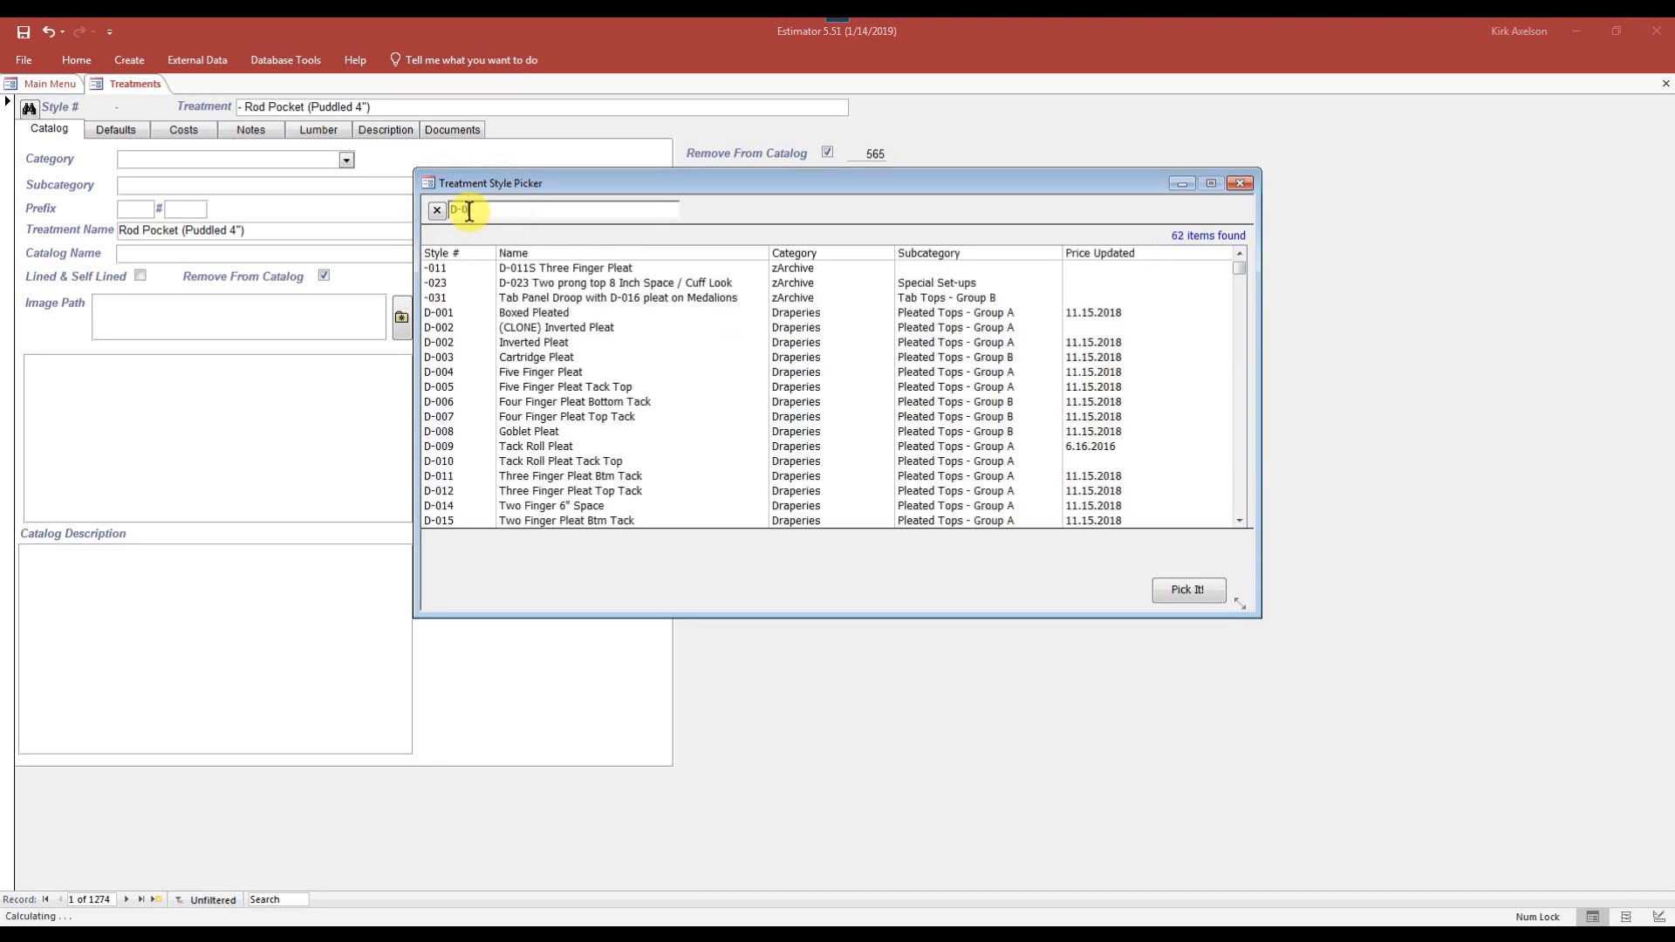
pyautogui.write('01')
pyautogui.press('BackSpace')
pyautogui.press('BackSpace')
pyautogui.write('11')
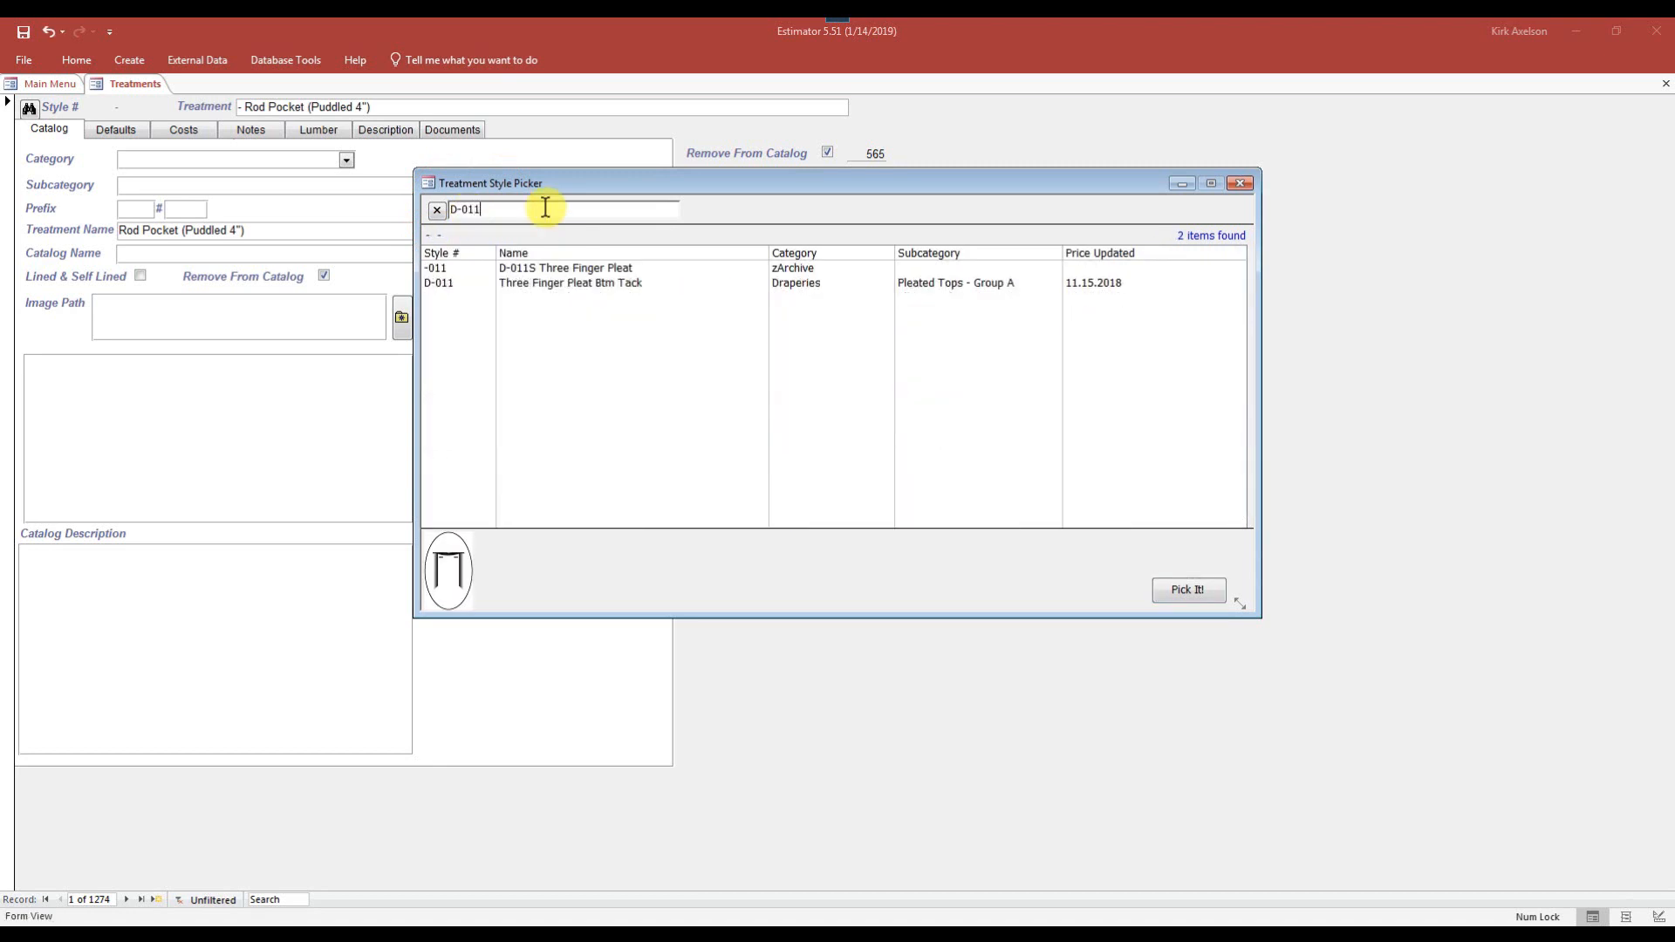
pyautogui.doubleClick(573, 284)
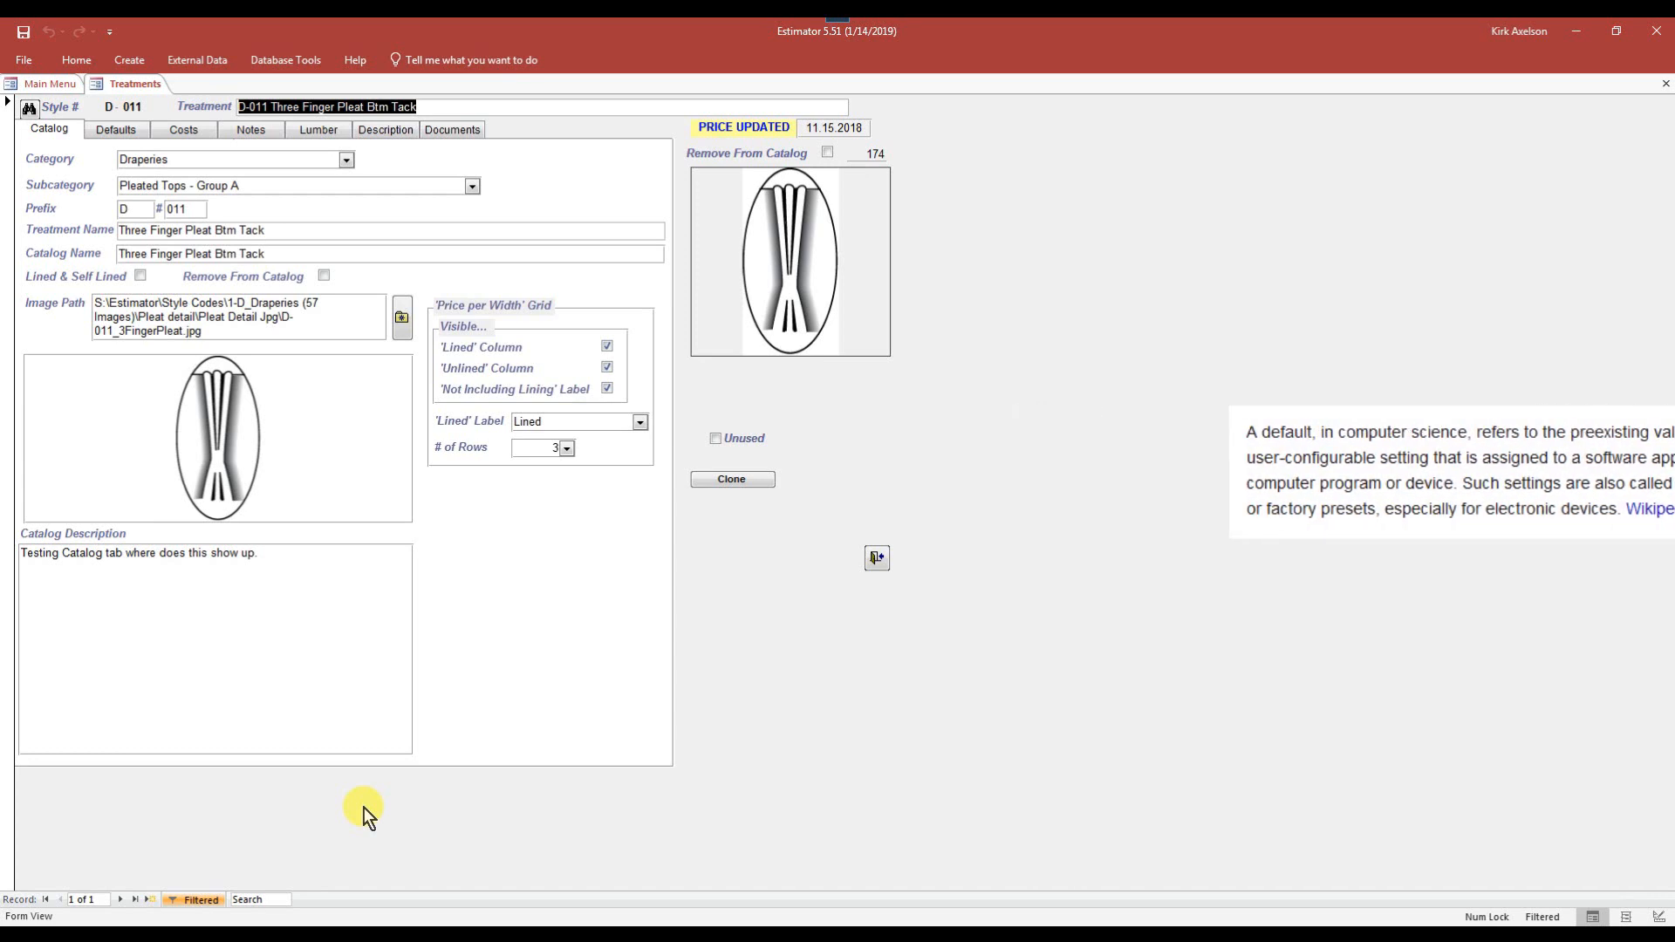
# Step: Examine the treatment's style number and image path, and browse its picture folder without choosing a file
pyautogui.click(106, 112)
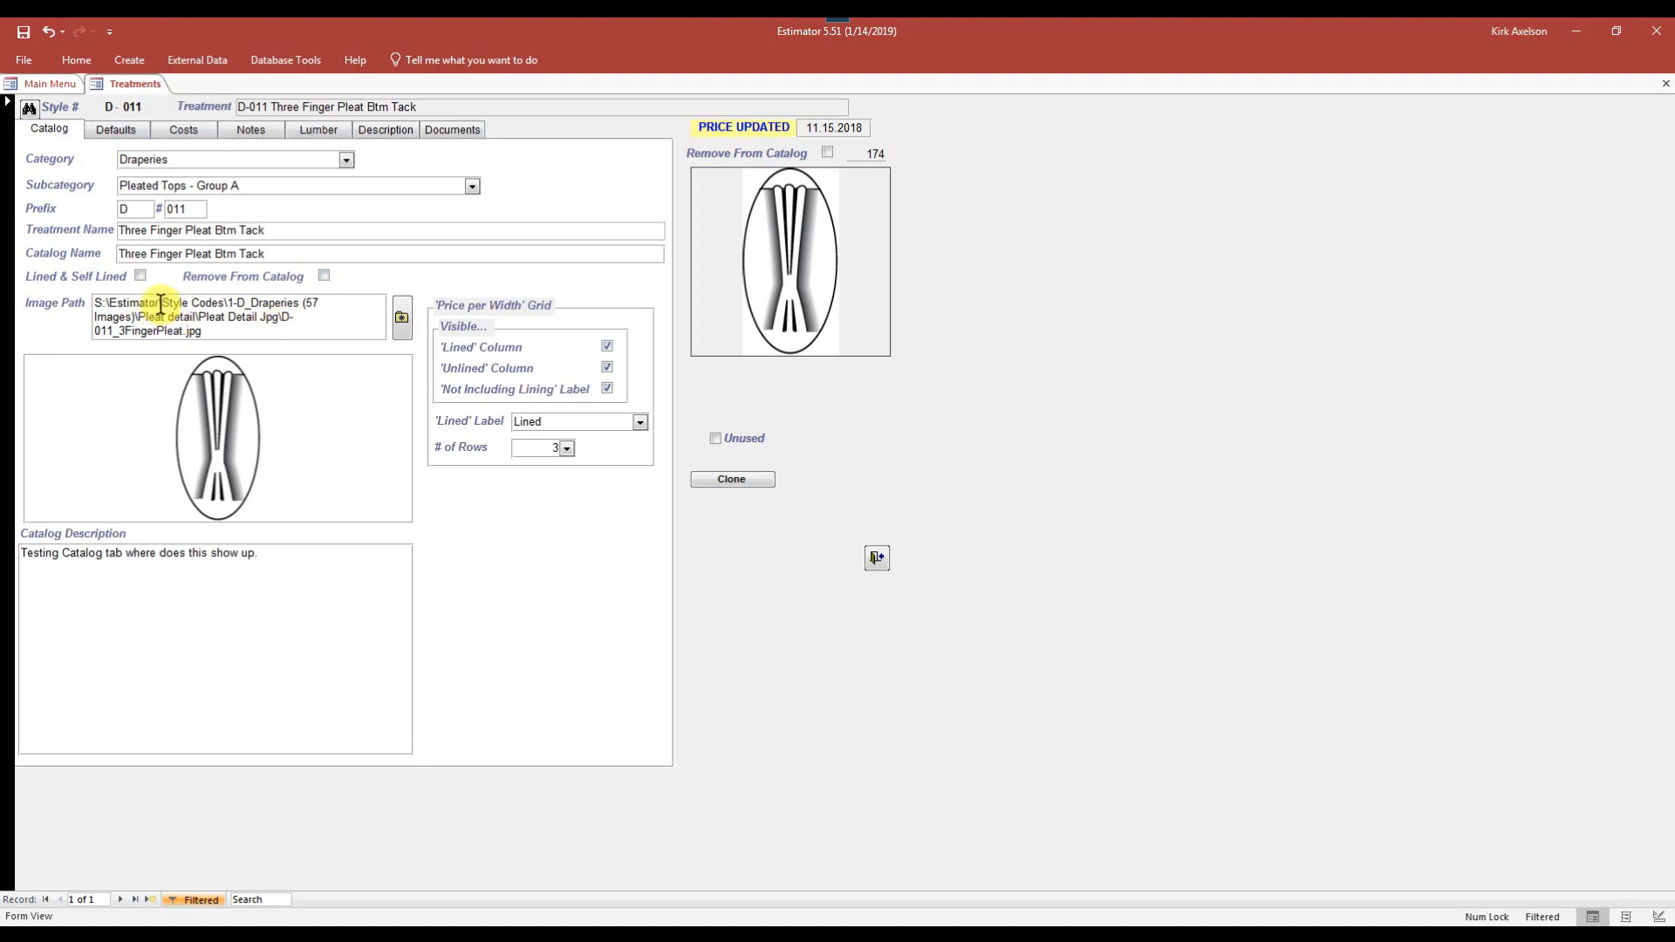
pyautogui.moveTo(160, 302); pyautogui.dragTo(123, 301)
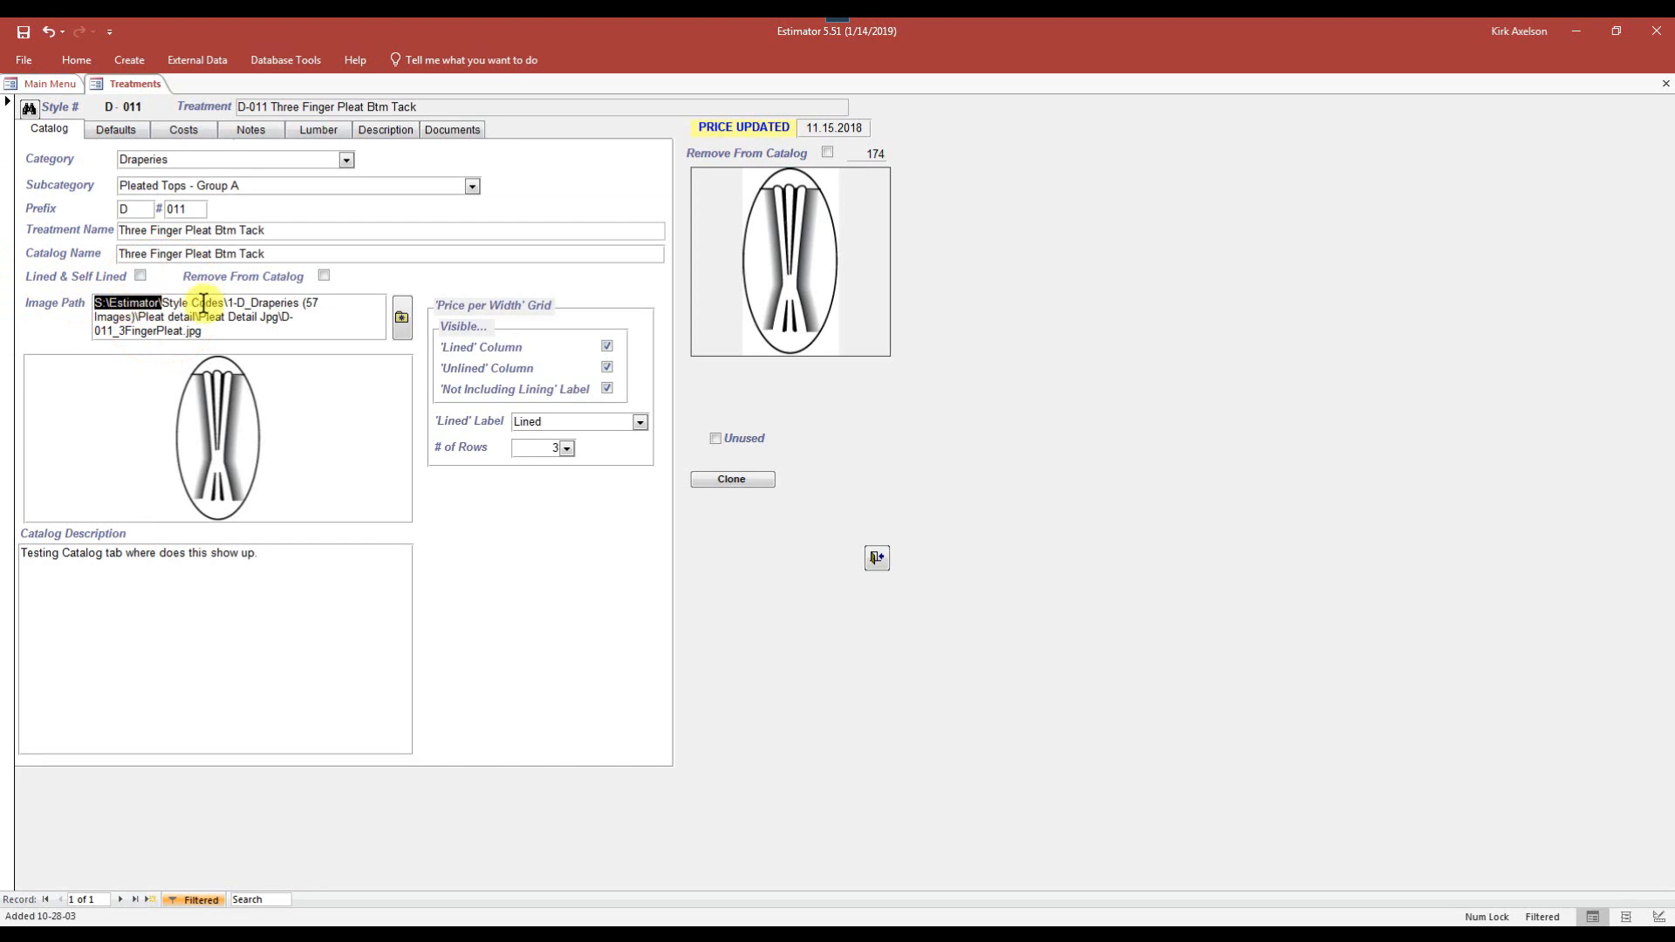
pyautogui.click(402, 318)
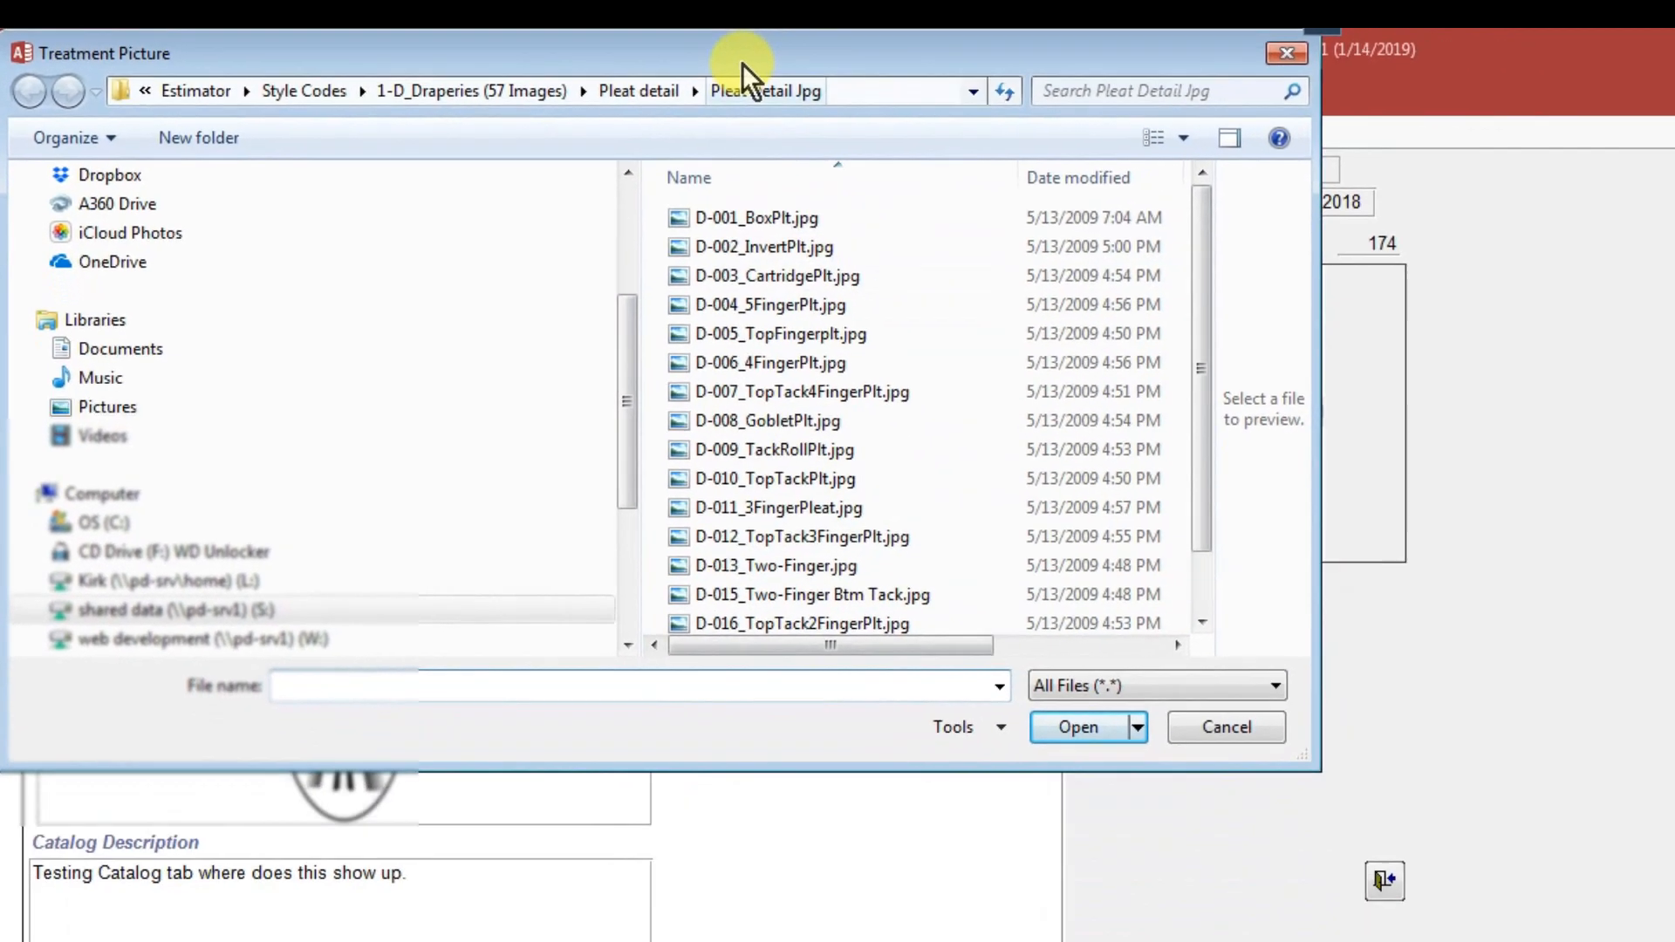
pyautogui.moveTo(869, 56); pyautogui.dragTo(955, 685)
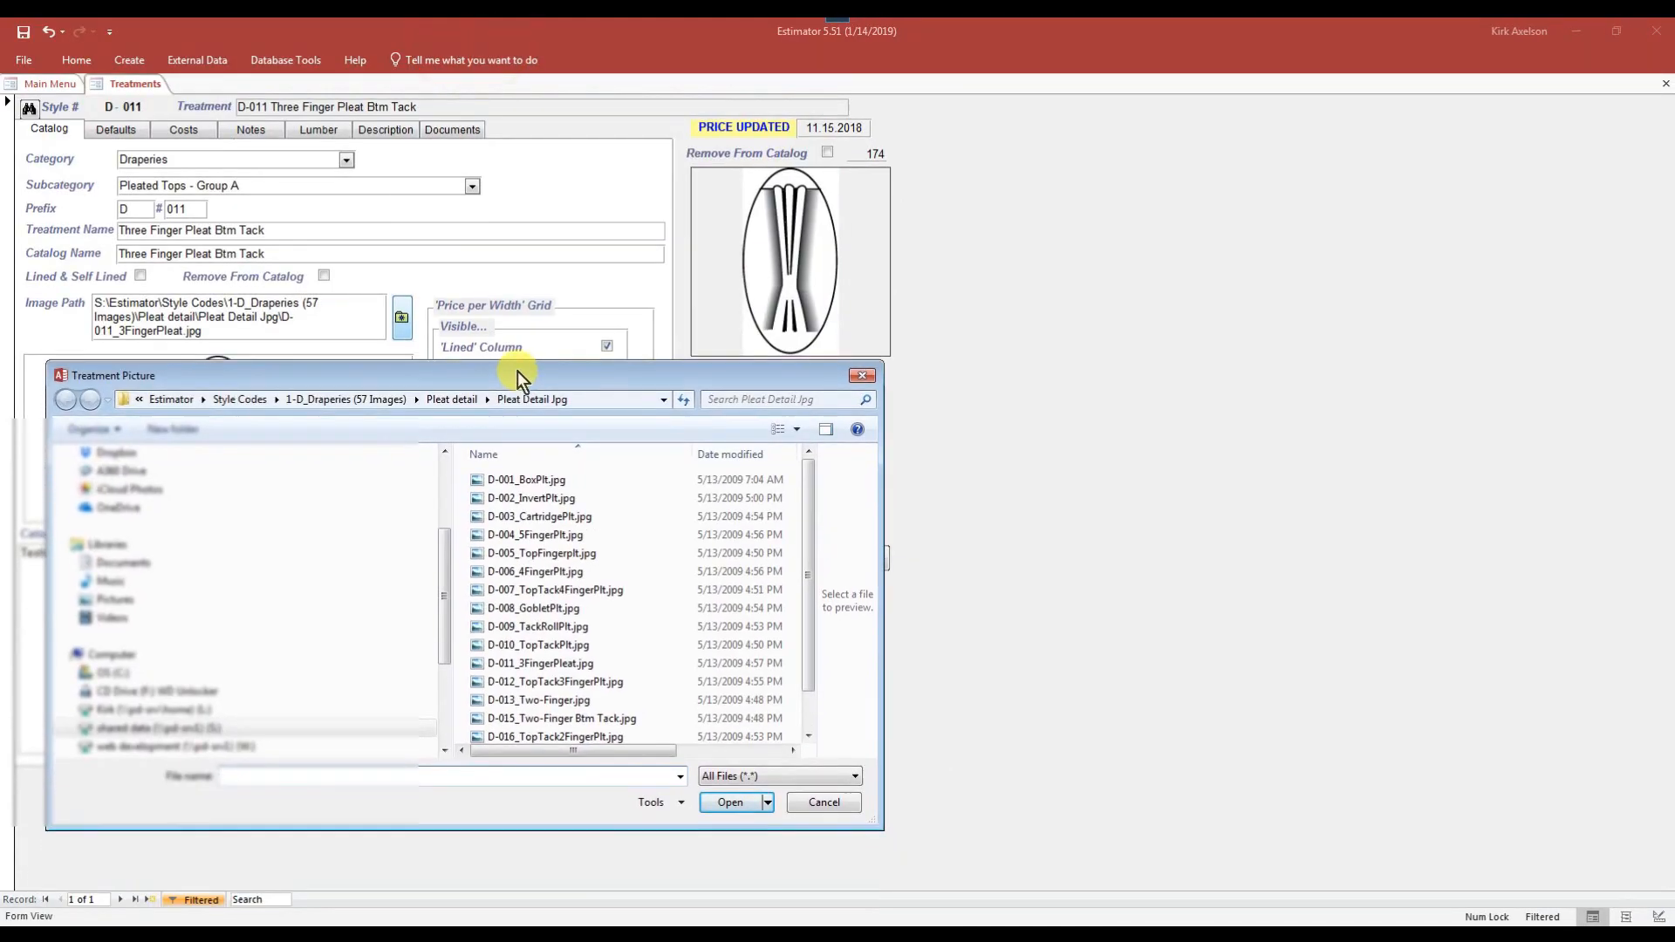
pyautogui.moveTo(519, 373); pyautogui.dragTo(518, 366)
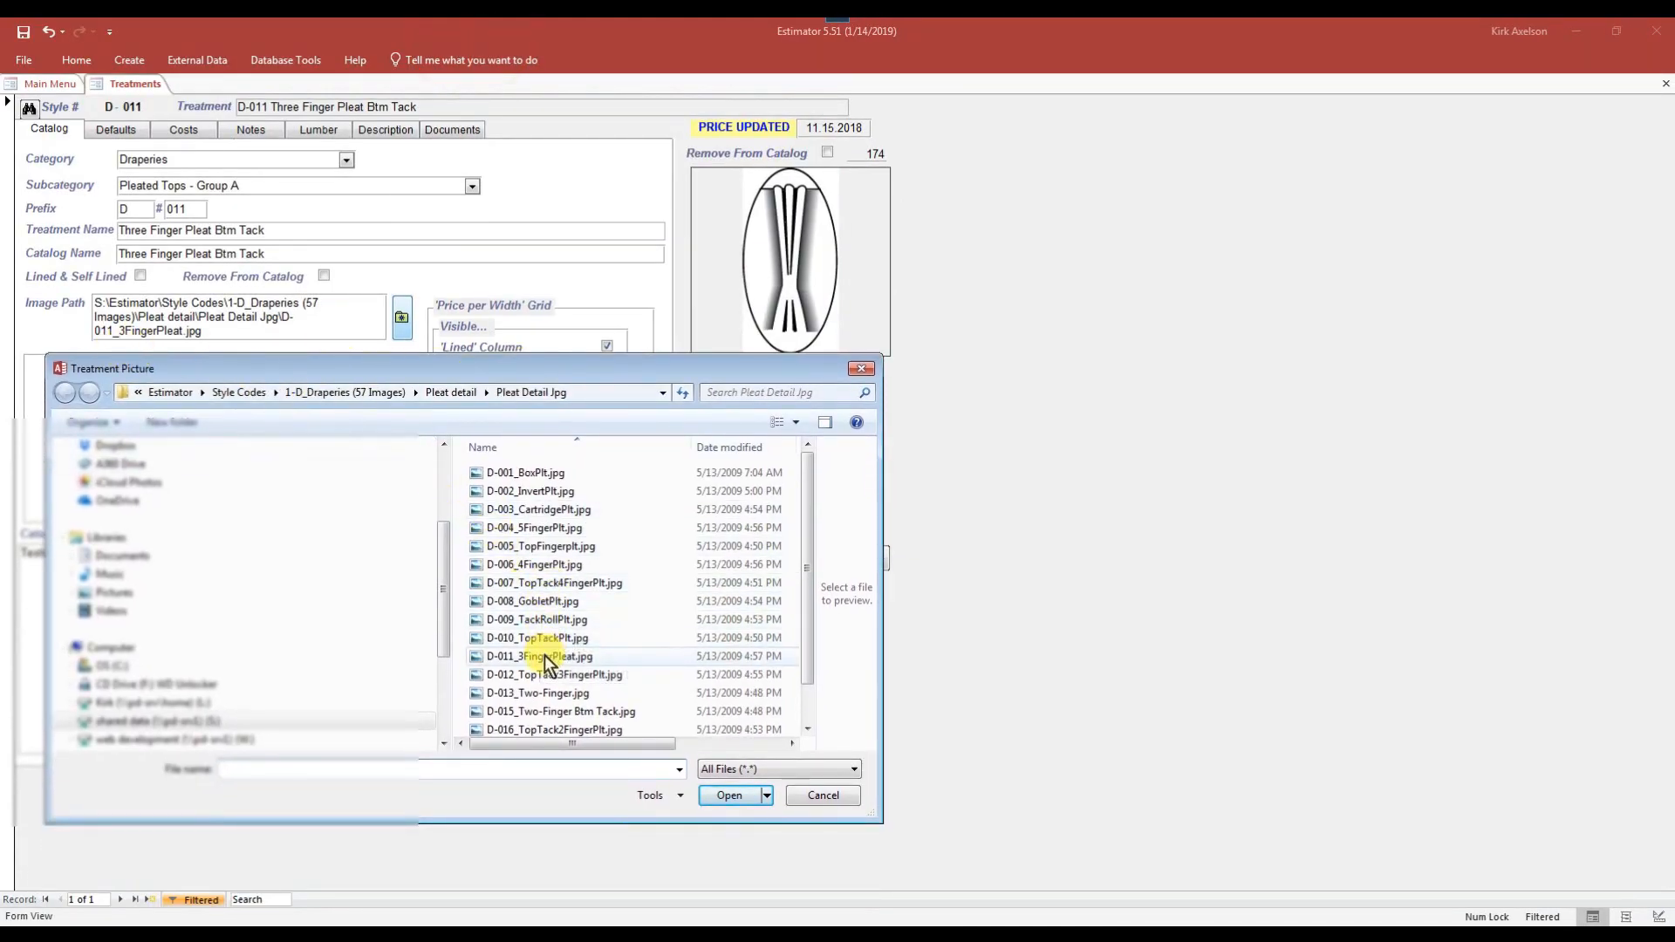
pyautogui.click(803, 797)
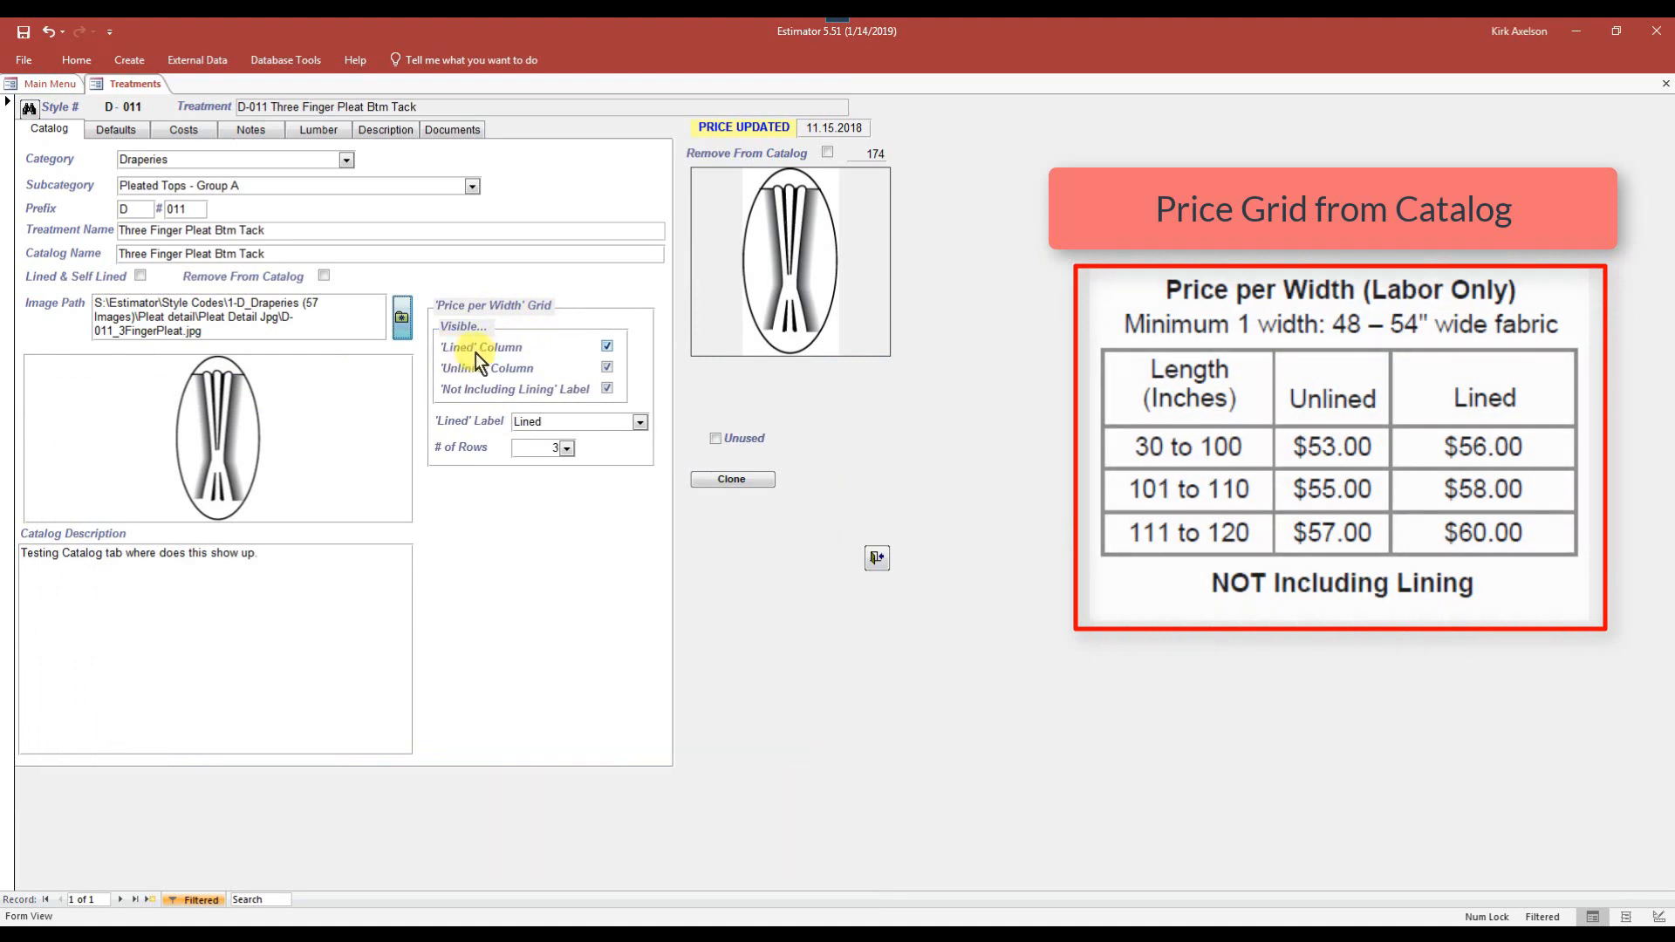
# Step: Review the available lined label and row count options for the treatment's Price per Width grid
pyautogui.click(640, 424)
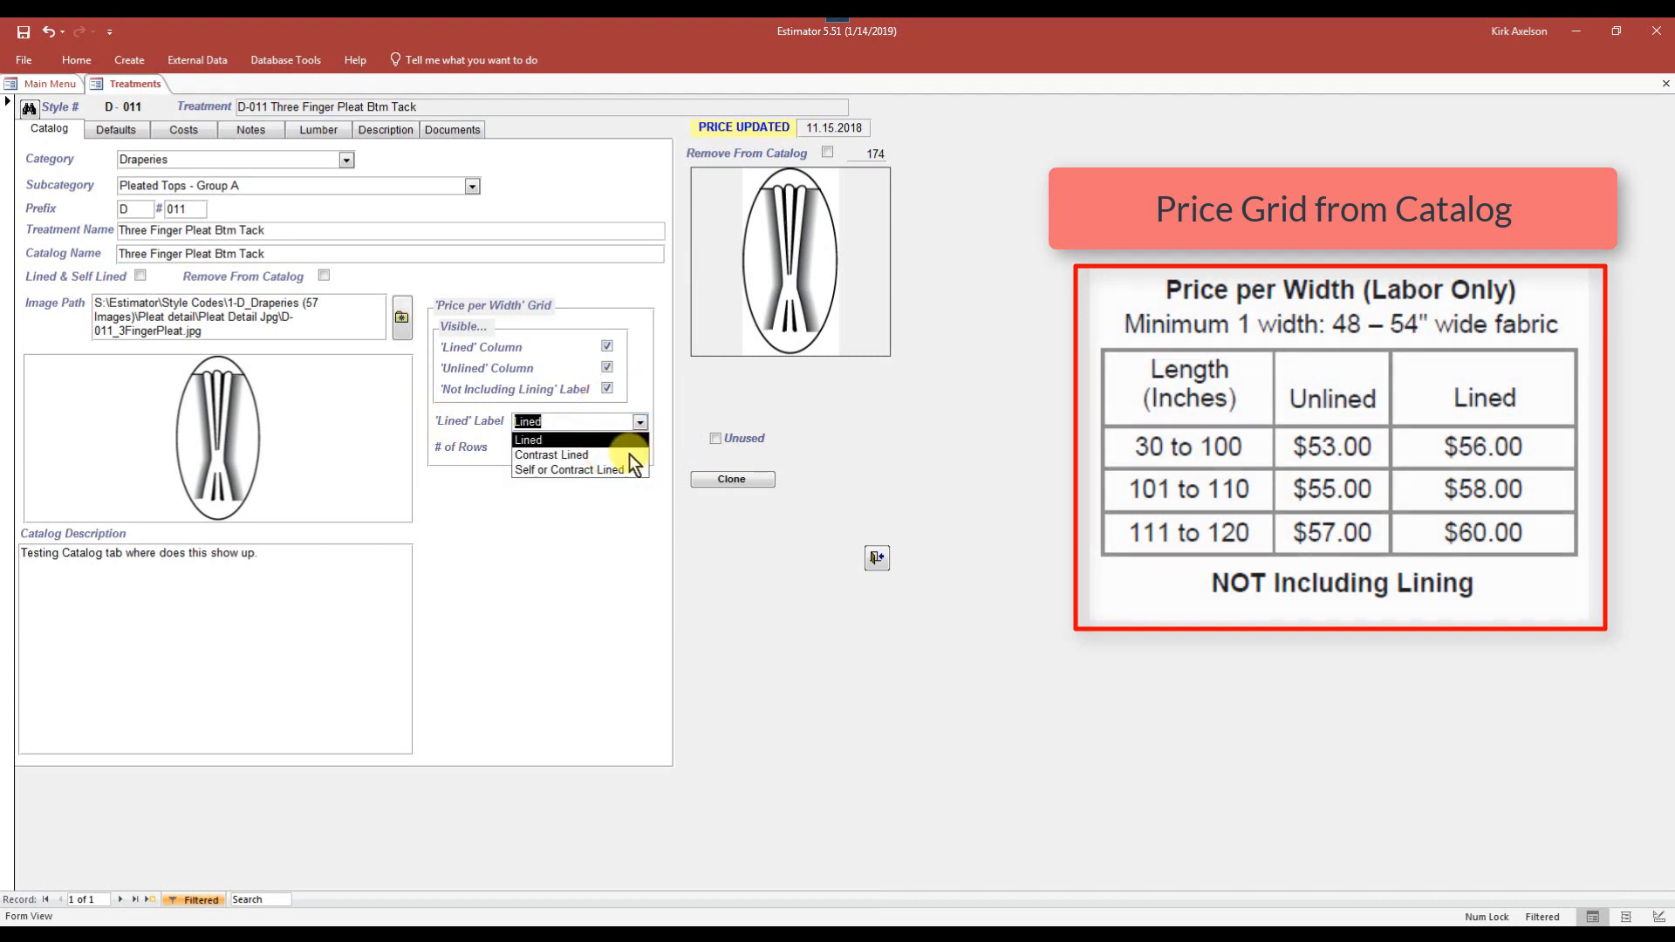
pyautogui.click(644, 394)
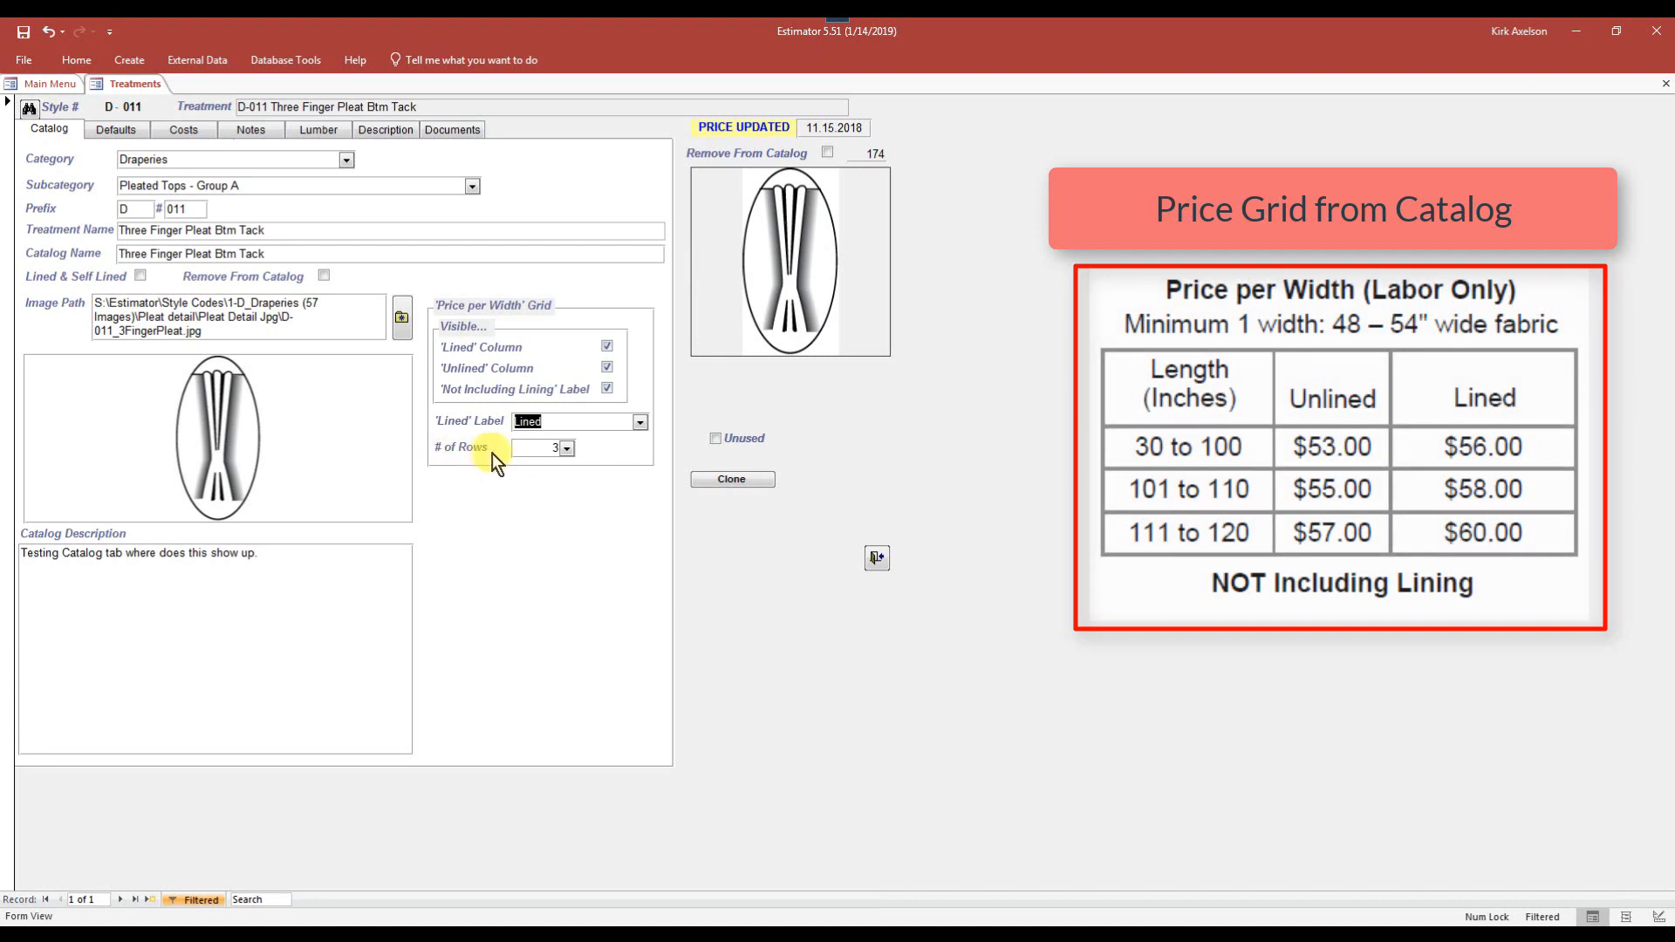
pyautogui.click(568, 448)
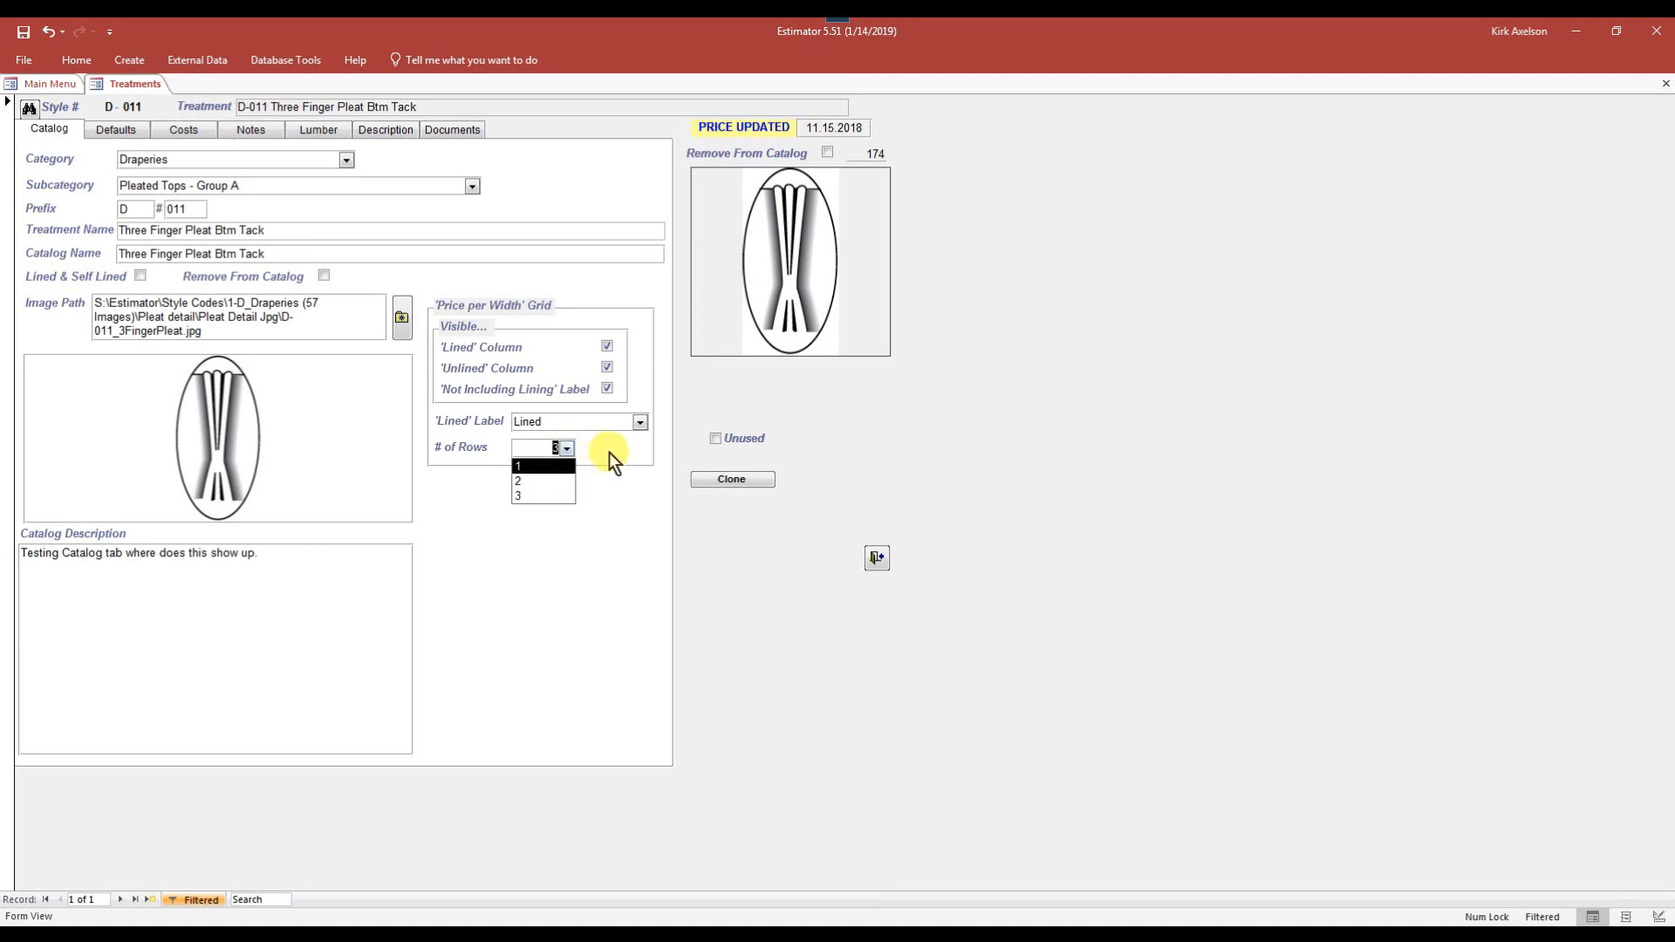
pyautogui.click(609, 452)
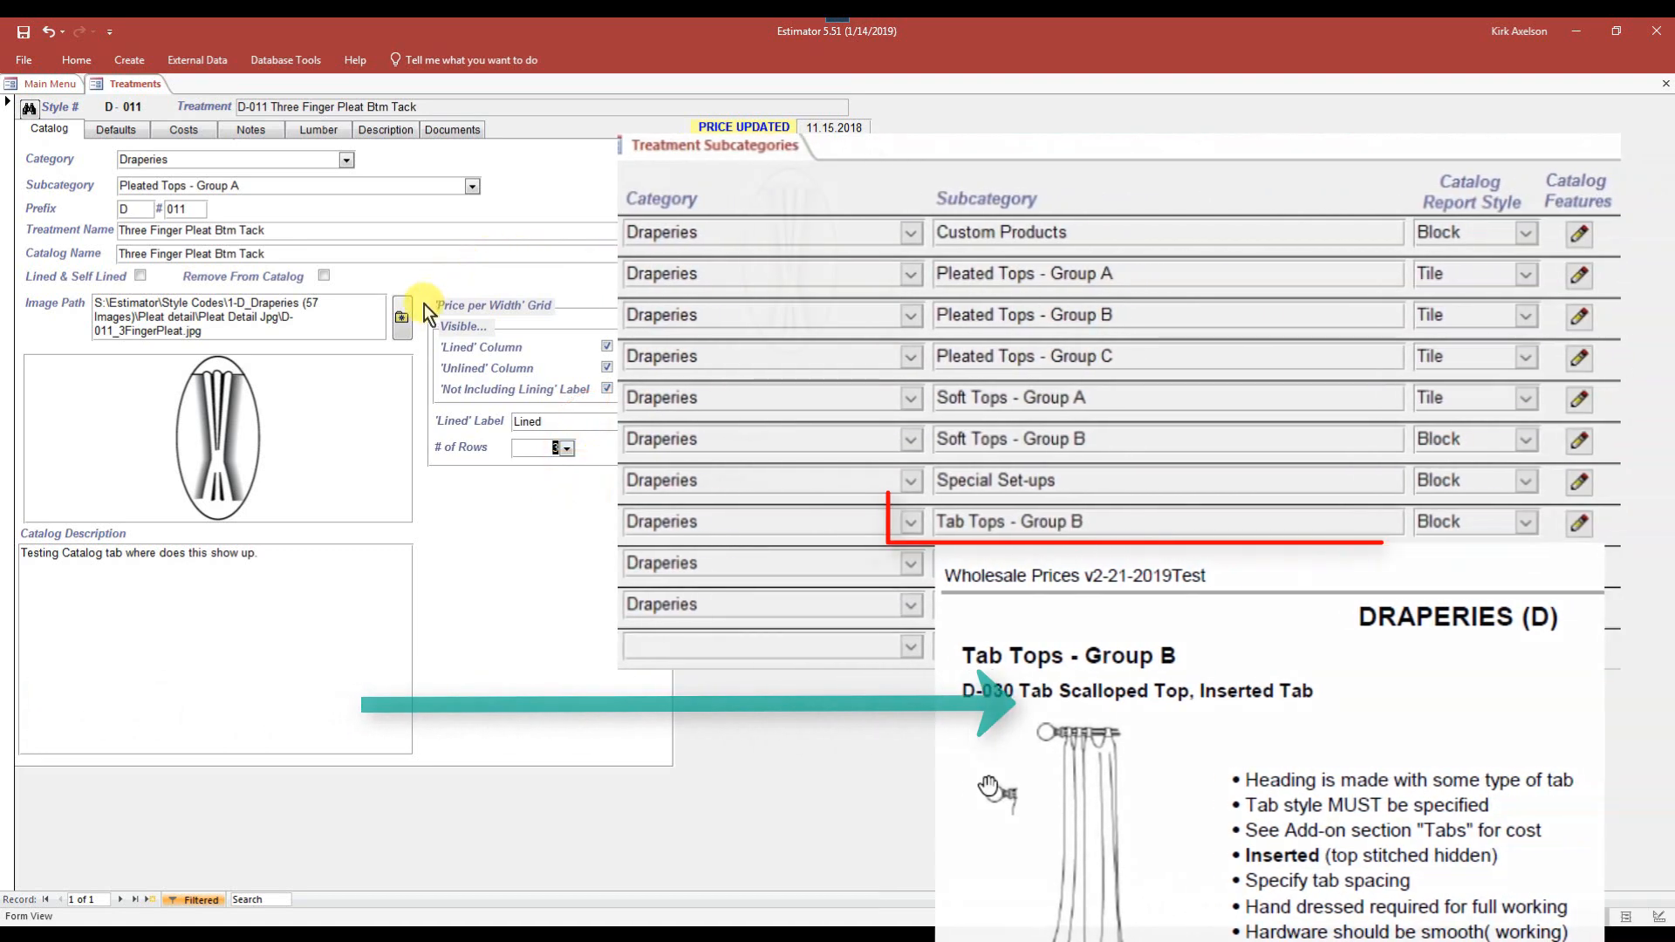
# Step: Check the catalog description field, and switch Remove From Catalog on and back off for the treatment
pyautogui.click(246, 567)
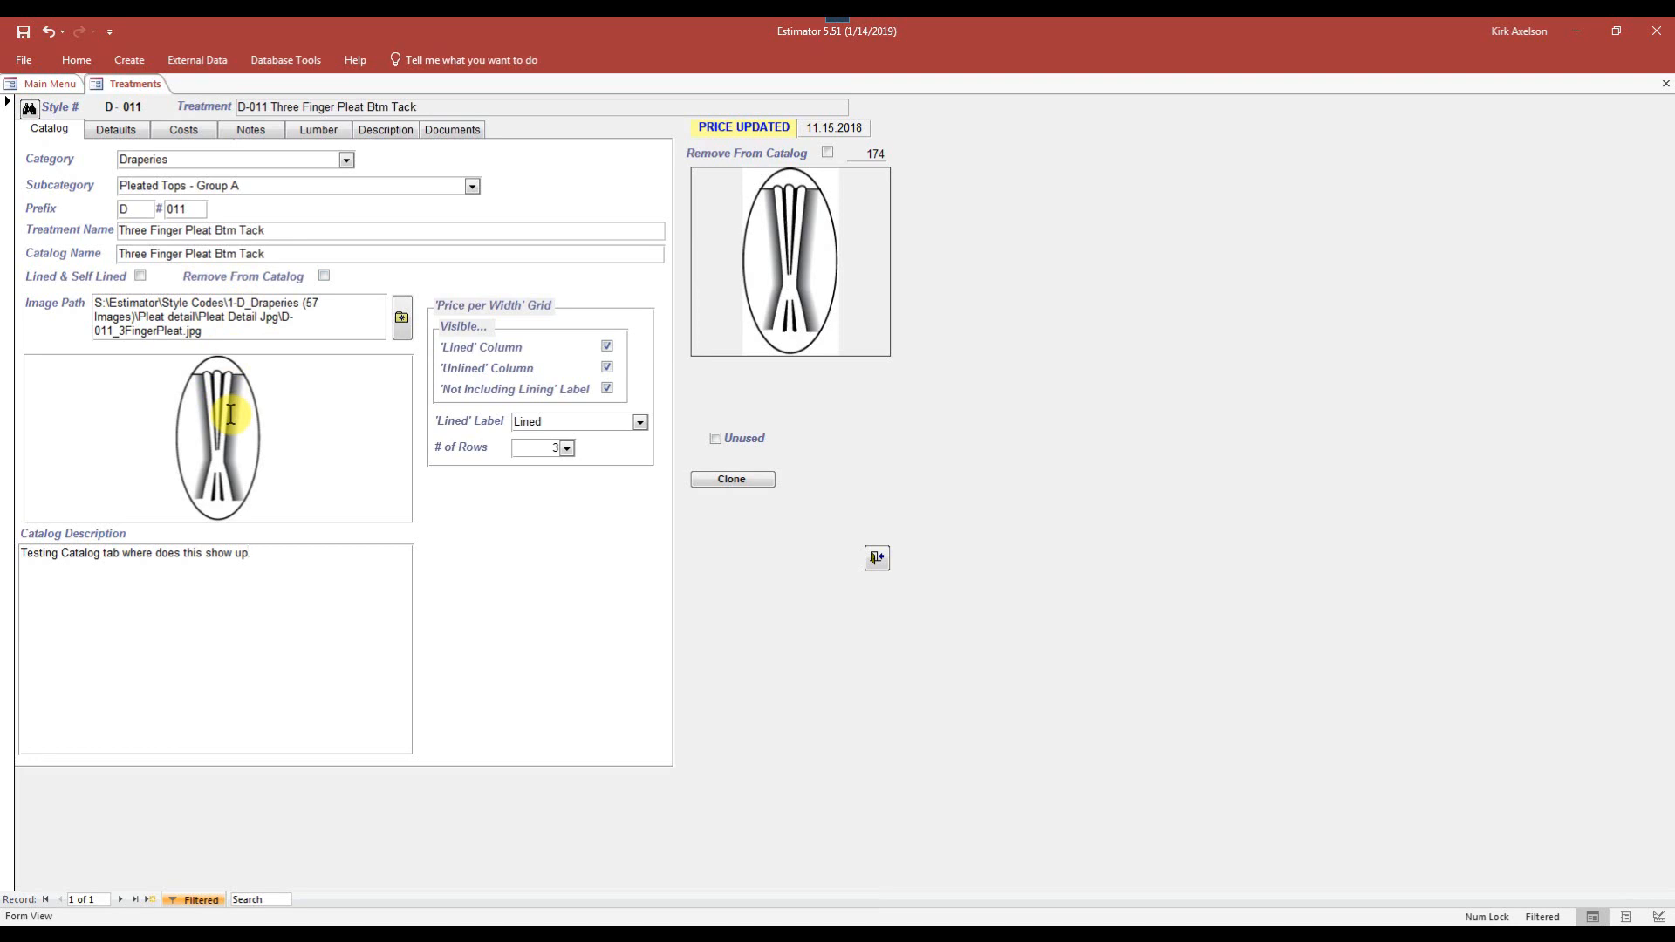
pyautogui.press('BackSpace')
pyautogui.click(828, 156)
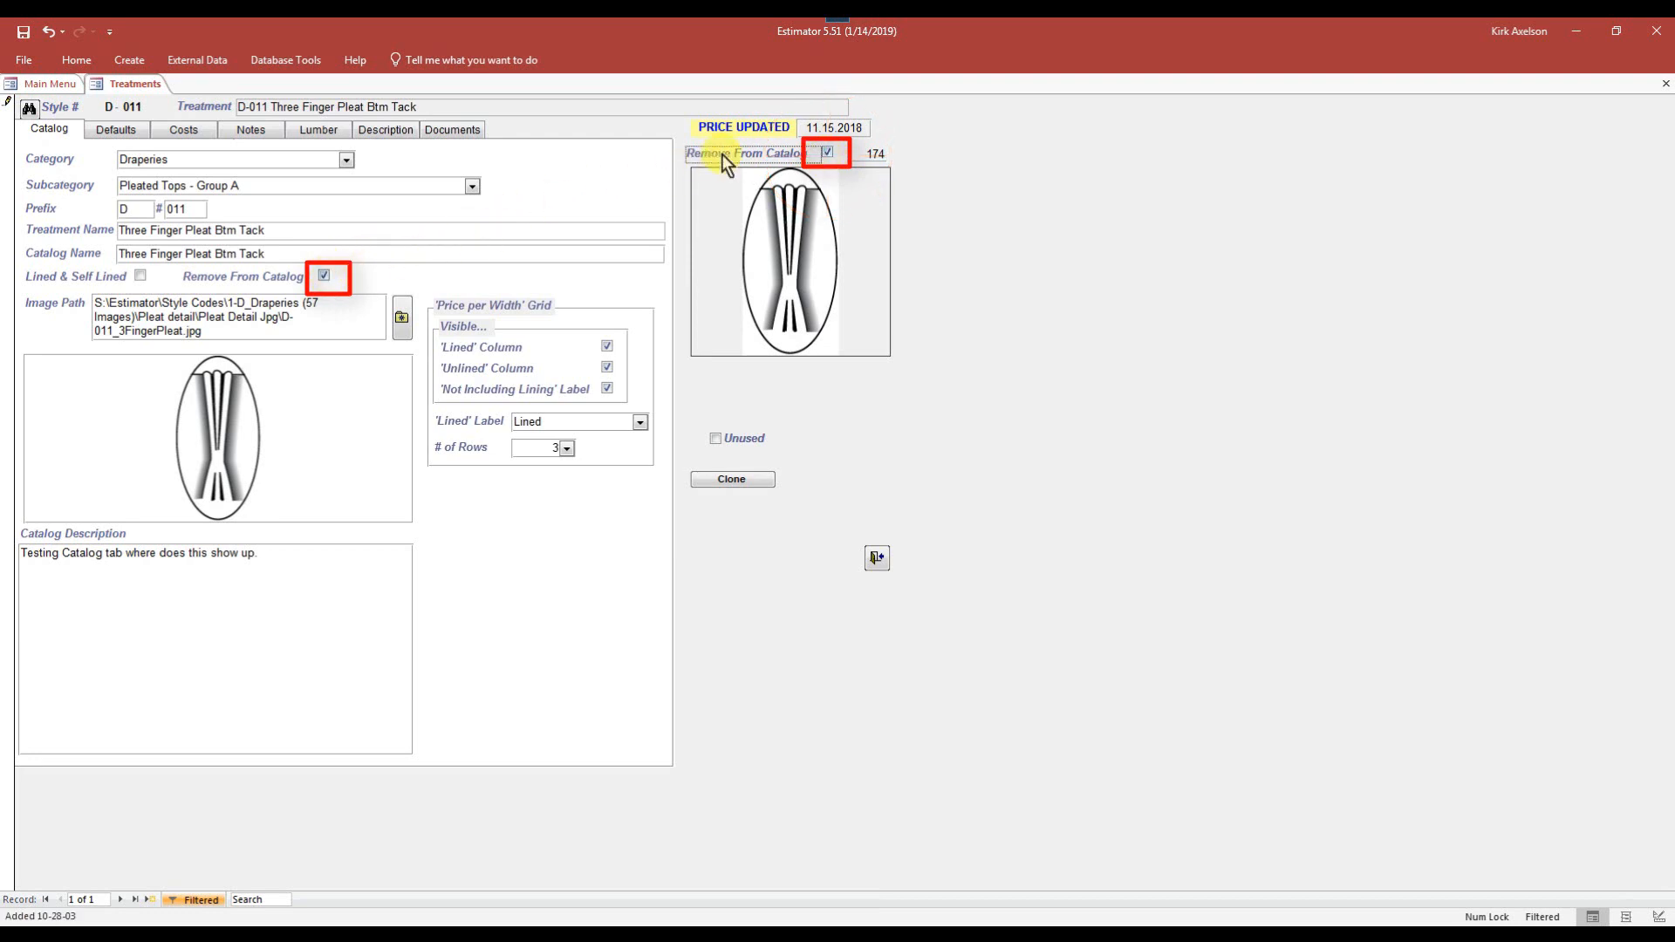
pyautogui.click(827, 153)
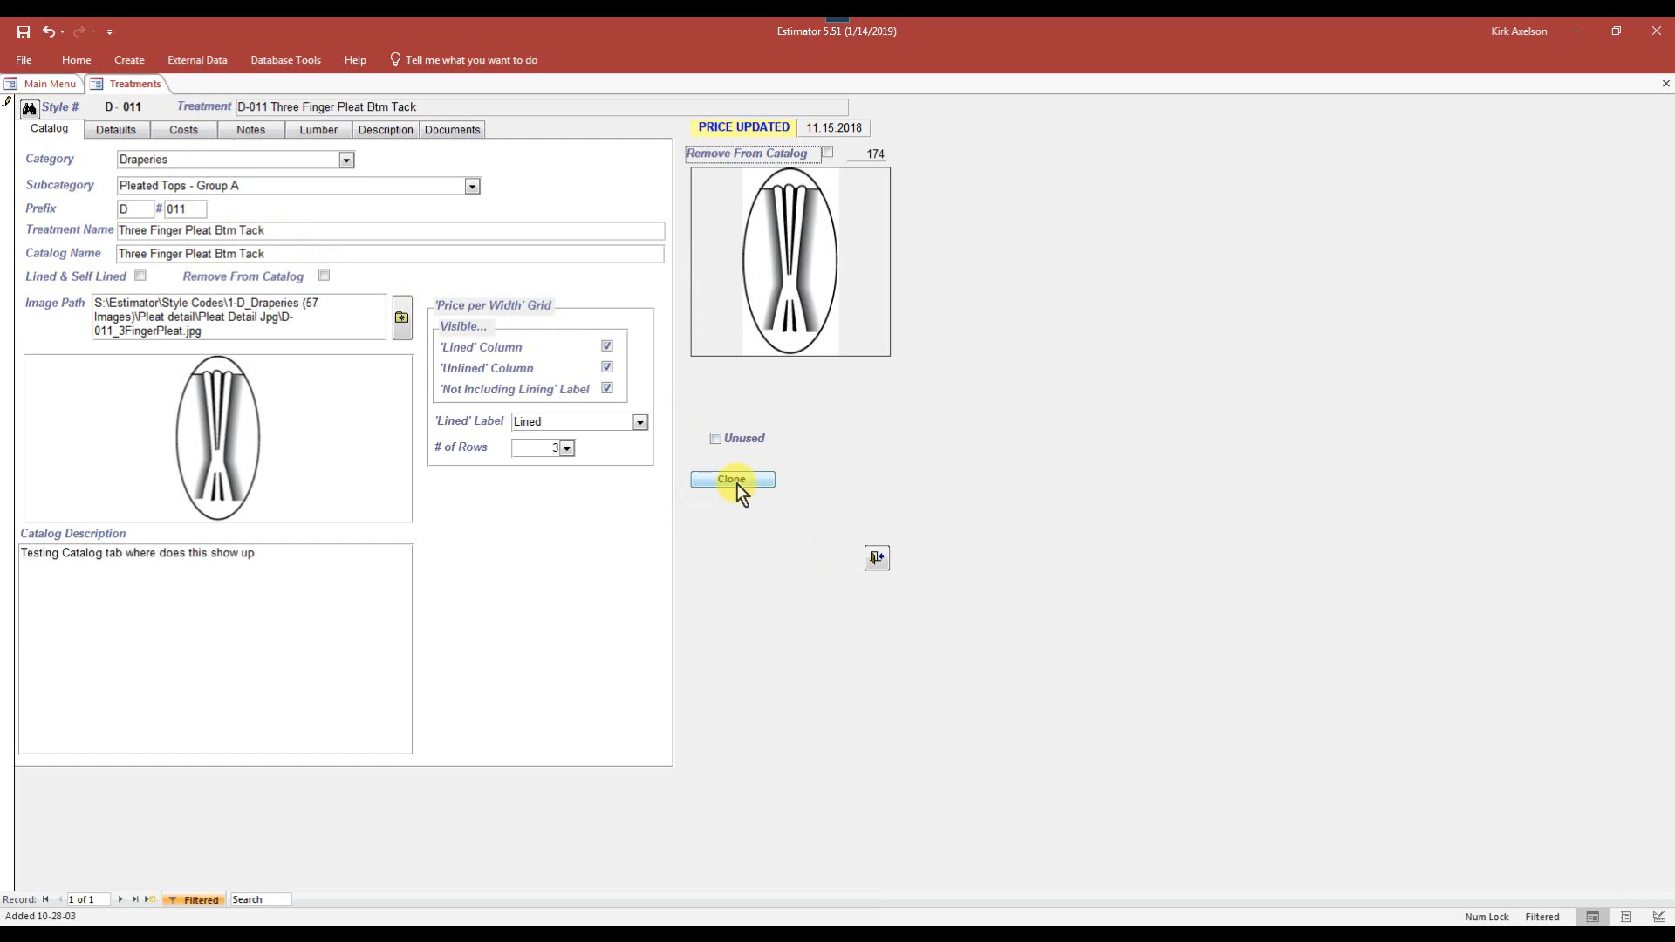
# Step: Examine the treatment's default width allowances, main fabric hem styles and allowances, and projections setting
pyautogui.click(124, 133)
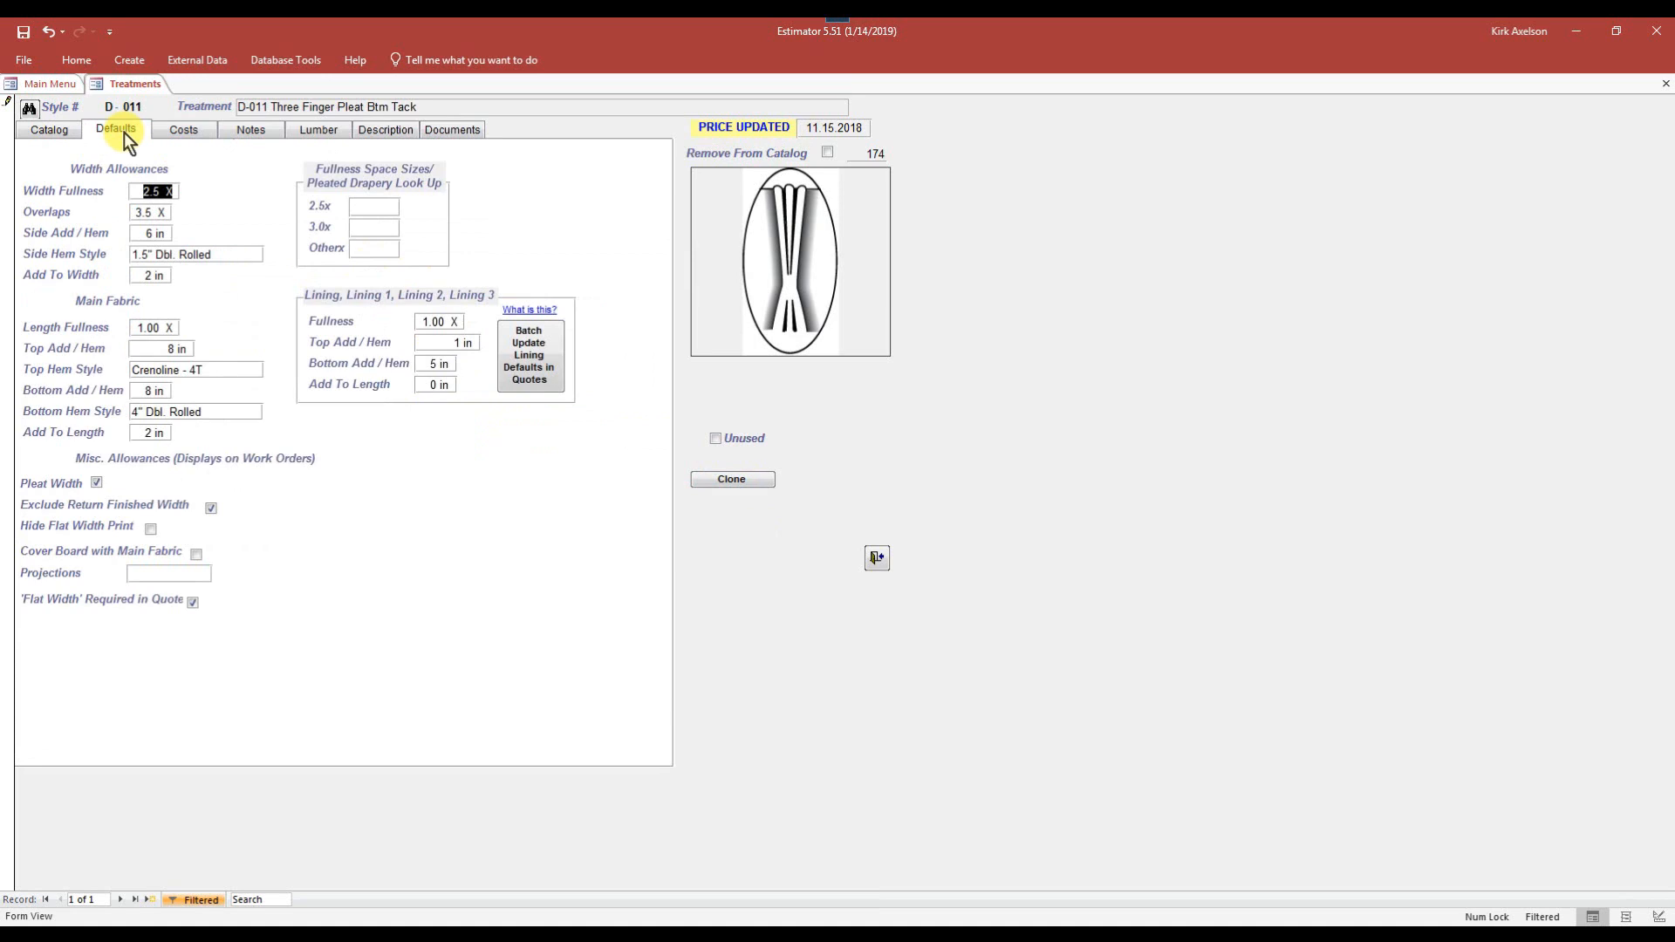
pyautogui.doubleClick(158, 191)
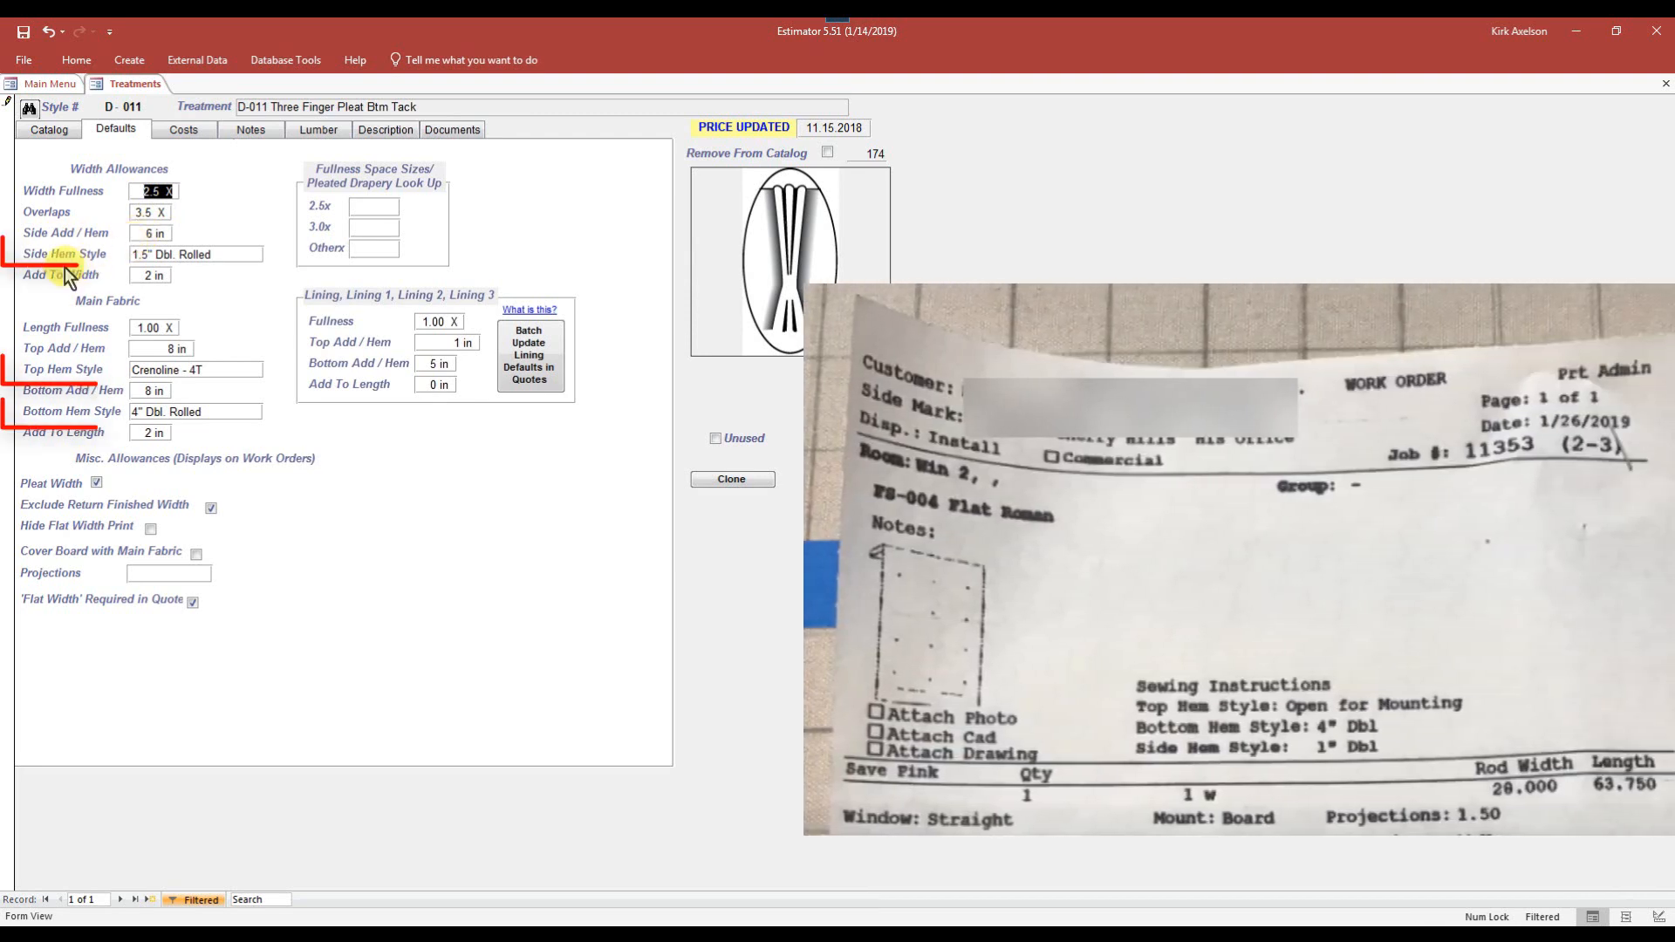
pyautogui.moveTo(214, 253); pyautogui.dragTo(125, 253)
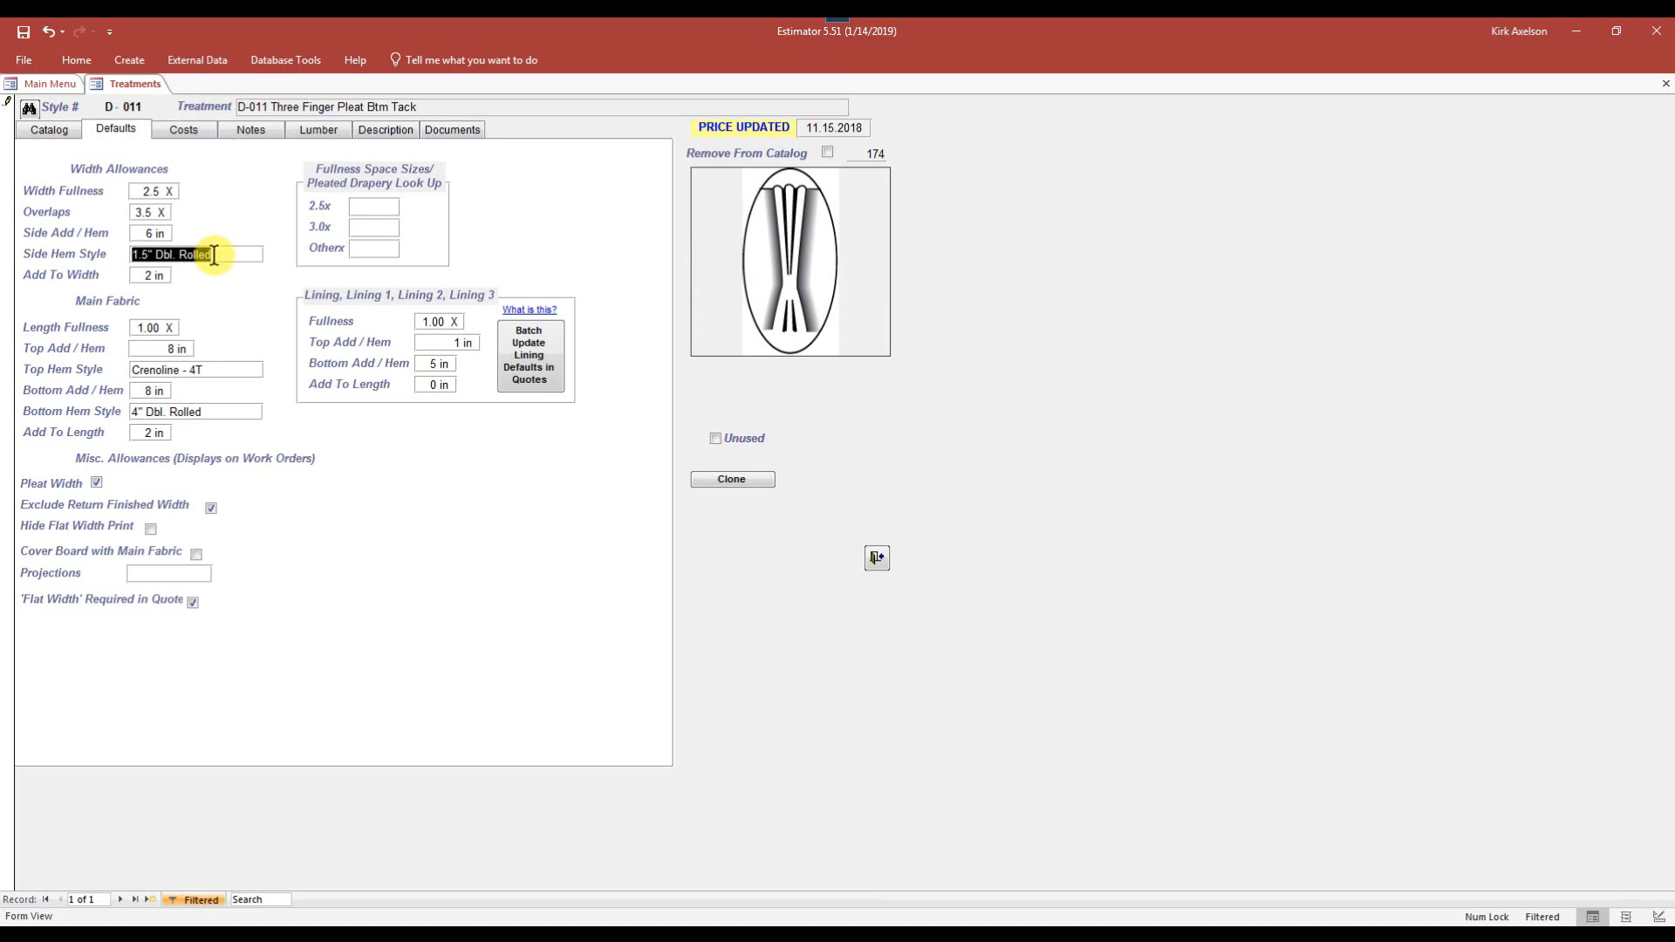
pyautogui.click(151, 278)
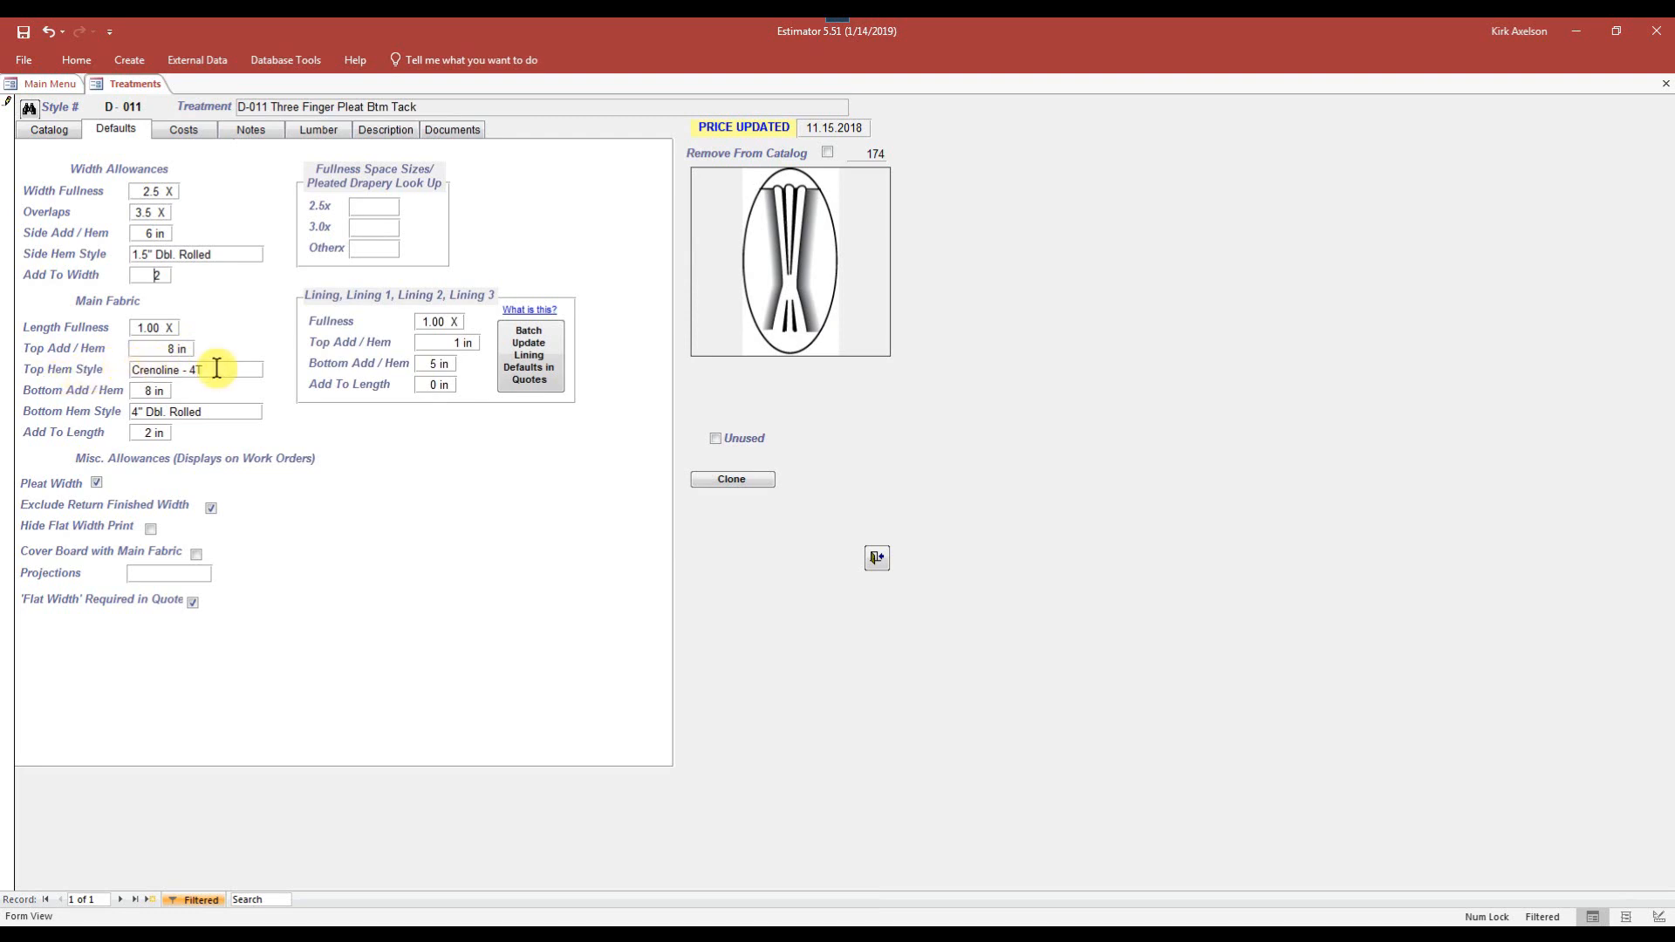
pyautogui.moveTo(215, 368); pyautogui.dragTo(123, 365)
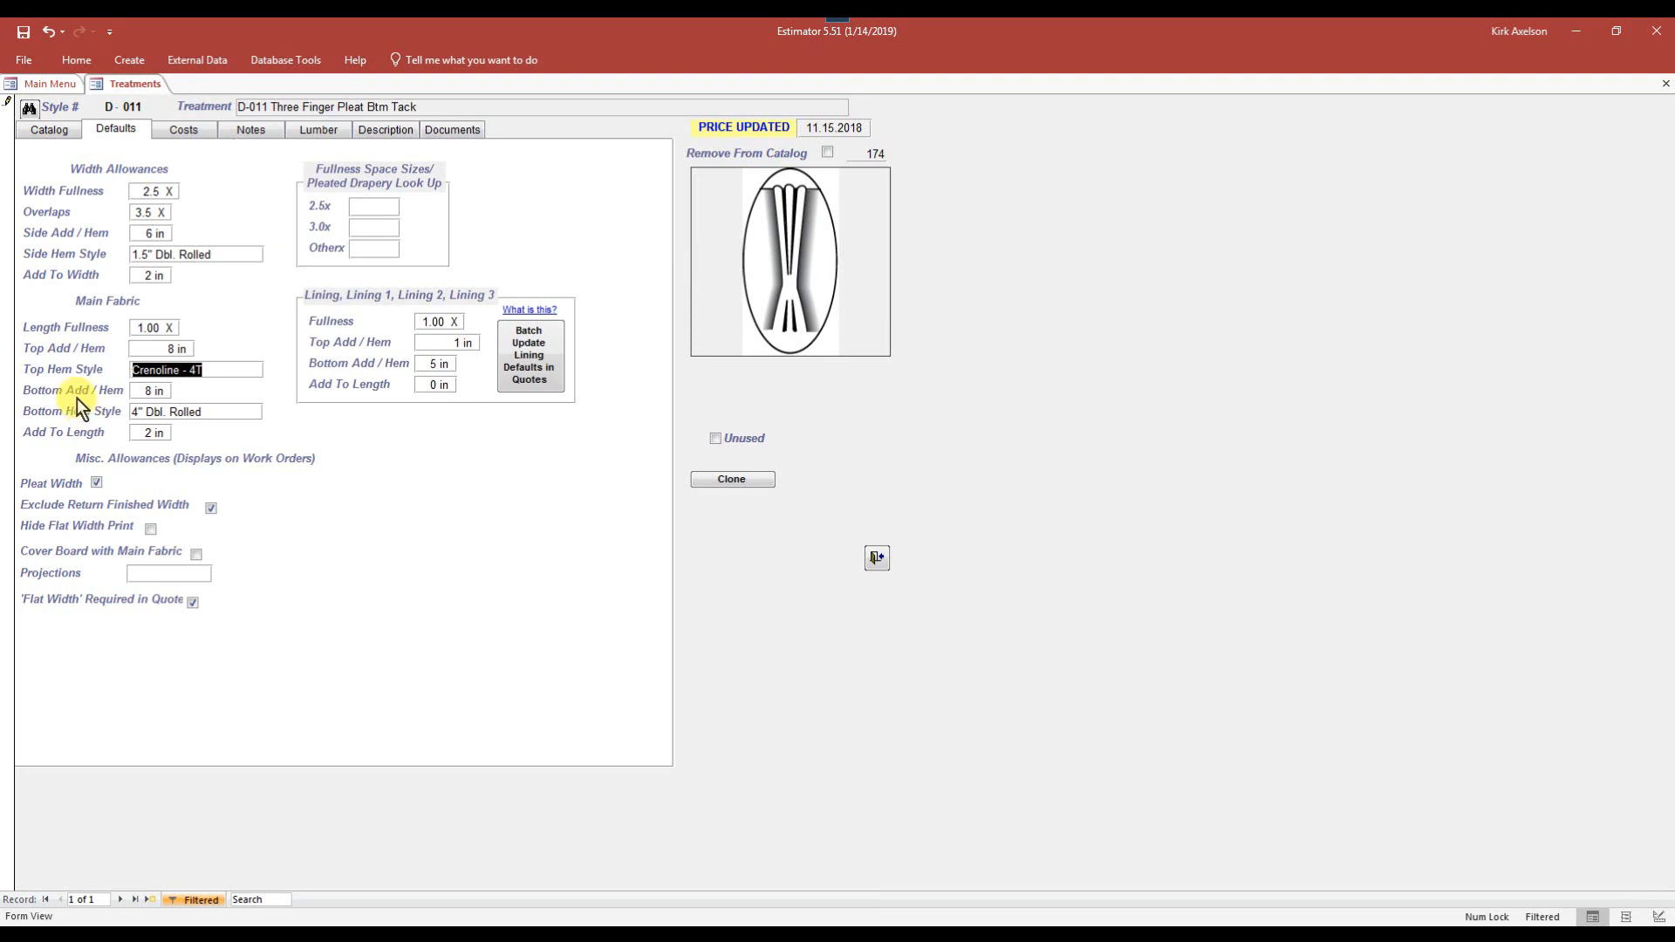
pyautogui.doubleClick(165, 395)
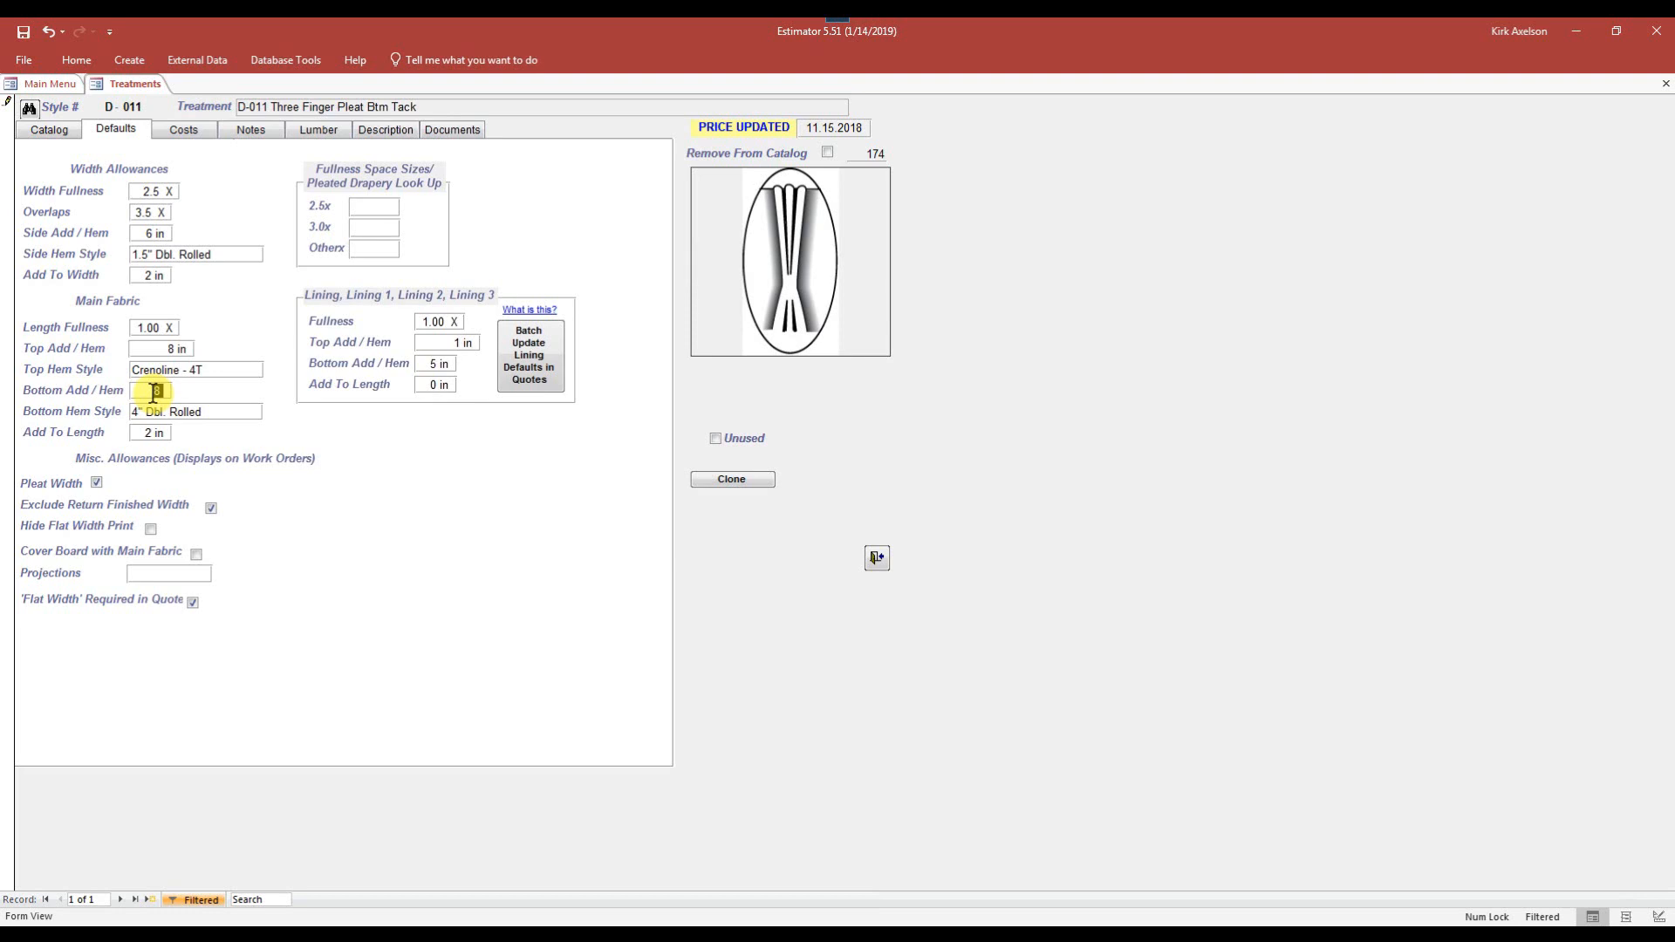
pyautogui.doubleClick(153, 392)
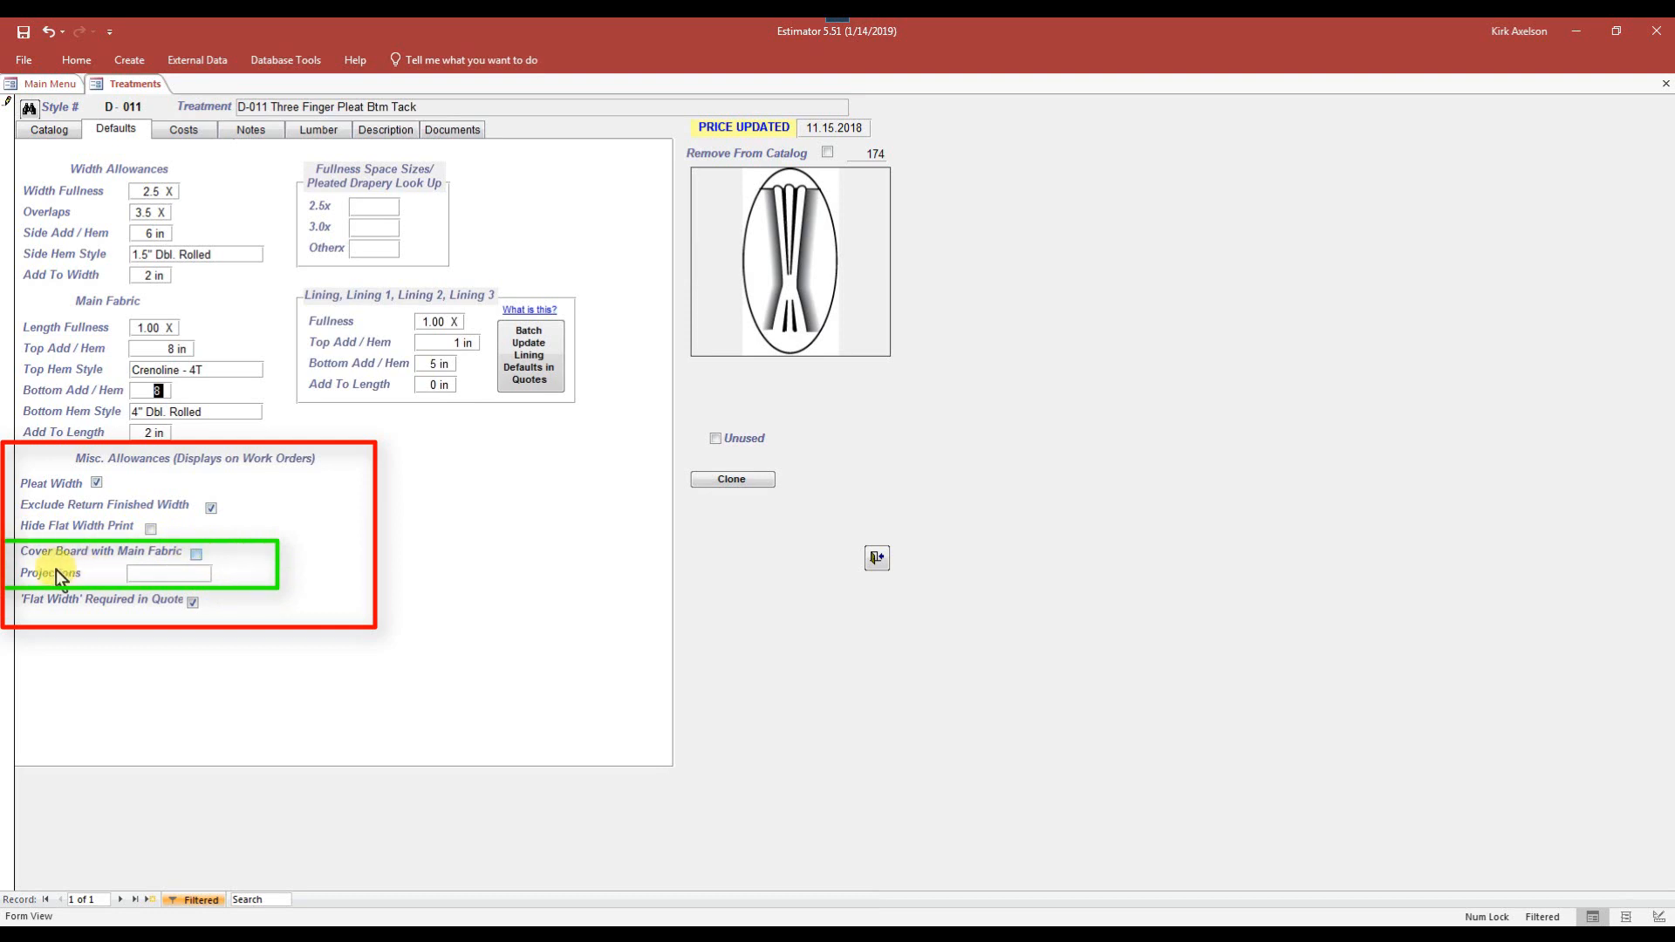
pyautogui.click(130, 575)
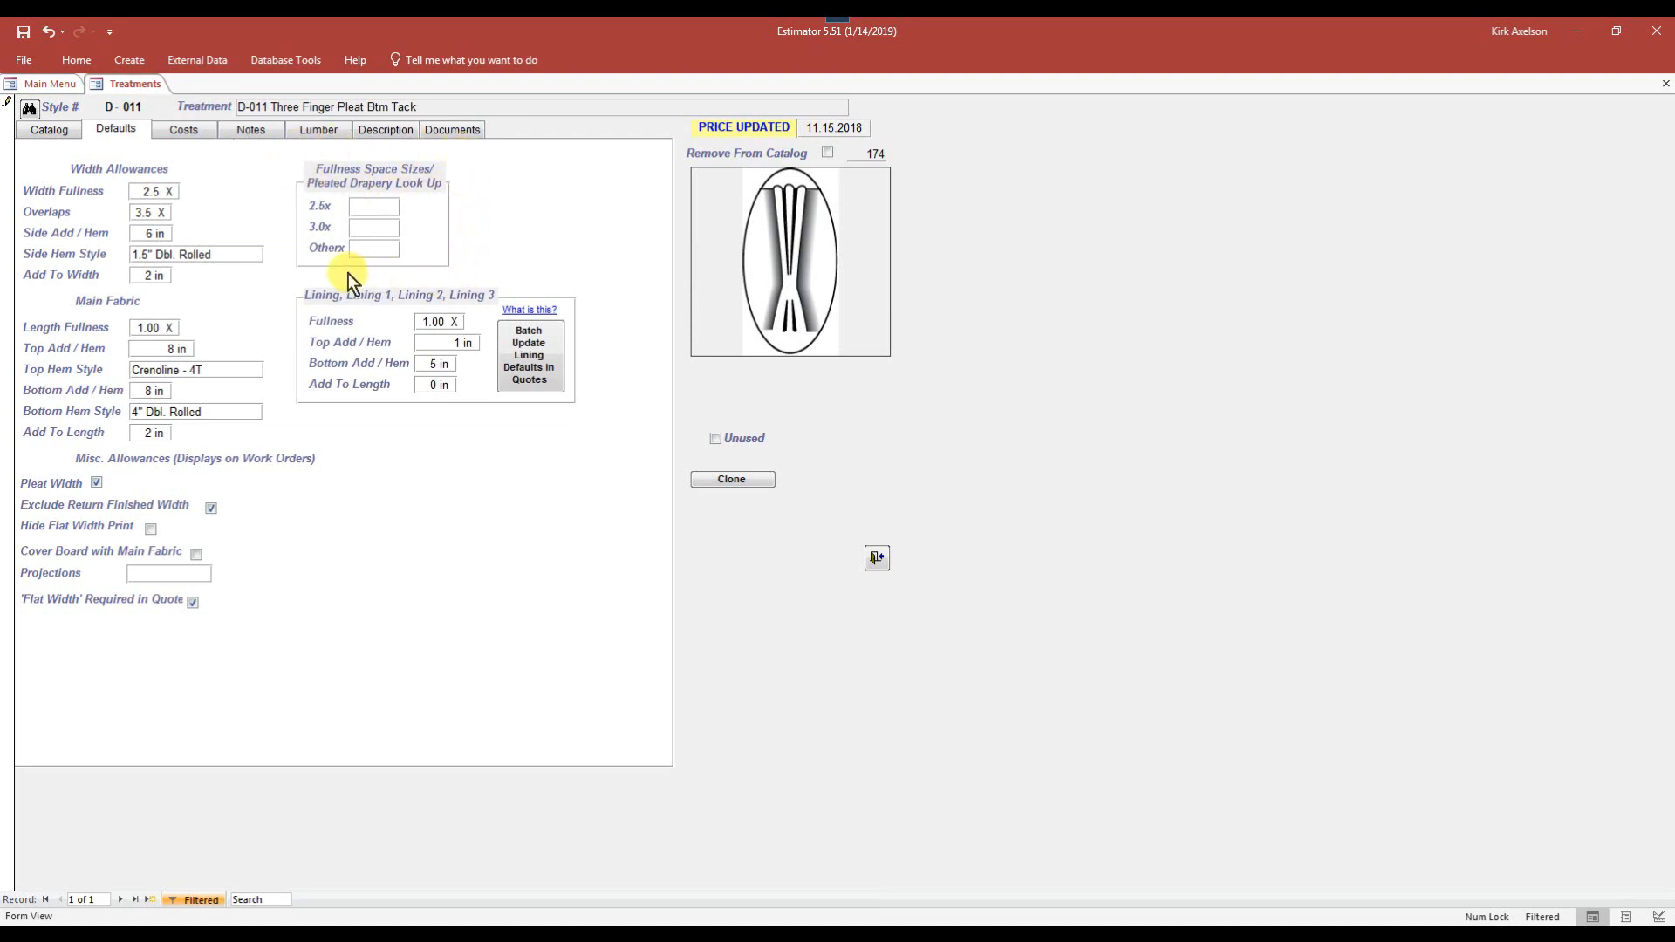
# Step: Examine the treatment's costs, including the unit of measure choices and the start, end, interval and X factor length variables
pyautogui.click(195, 130)
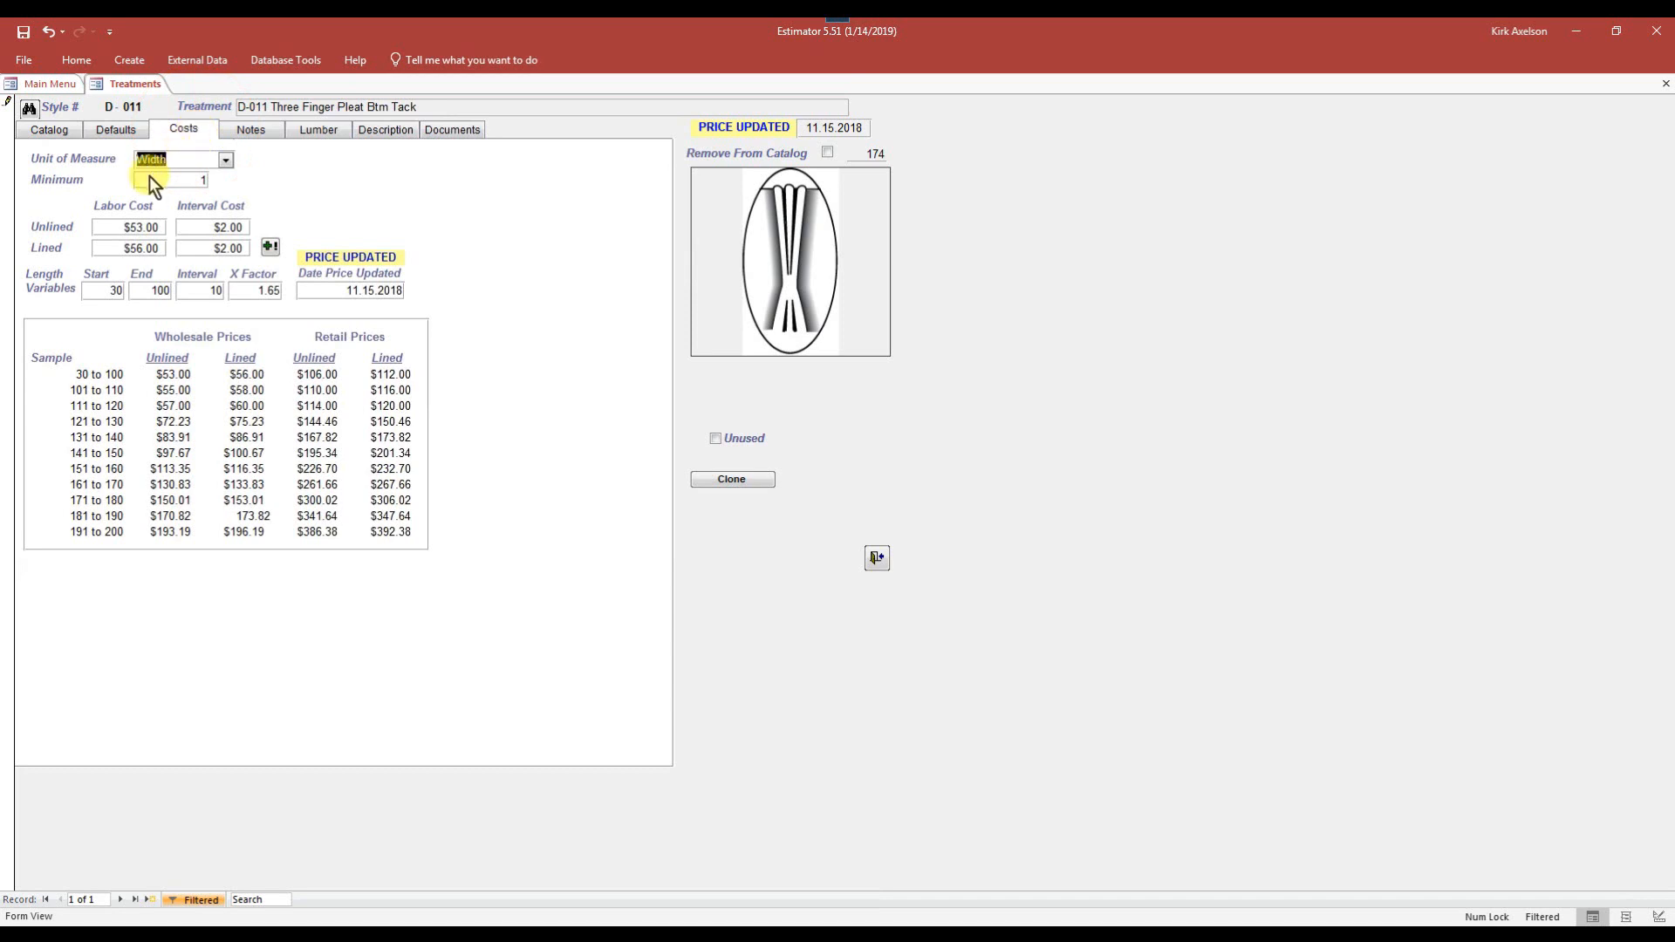
pyautogui.click(223, 164)
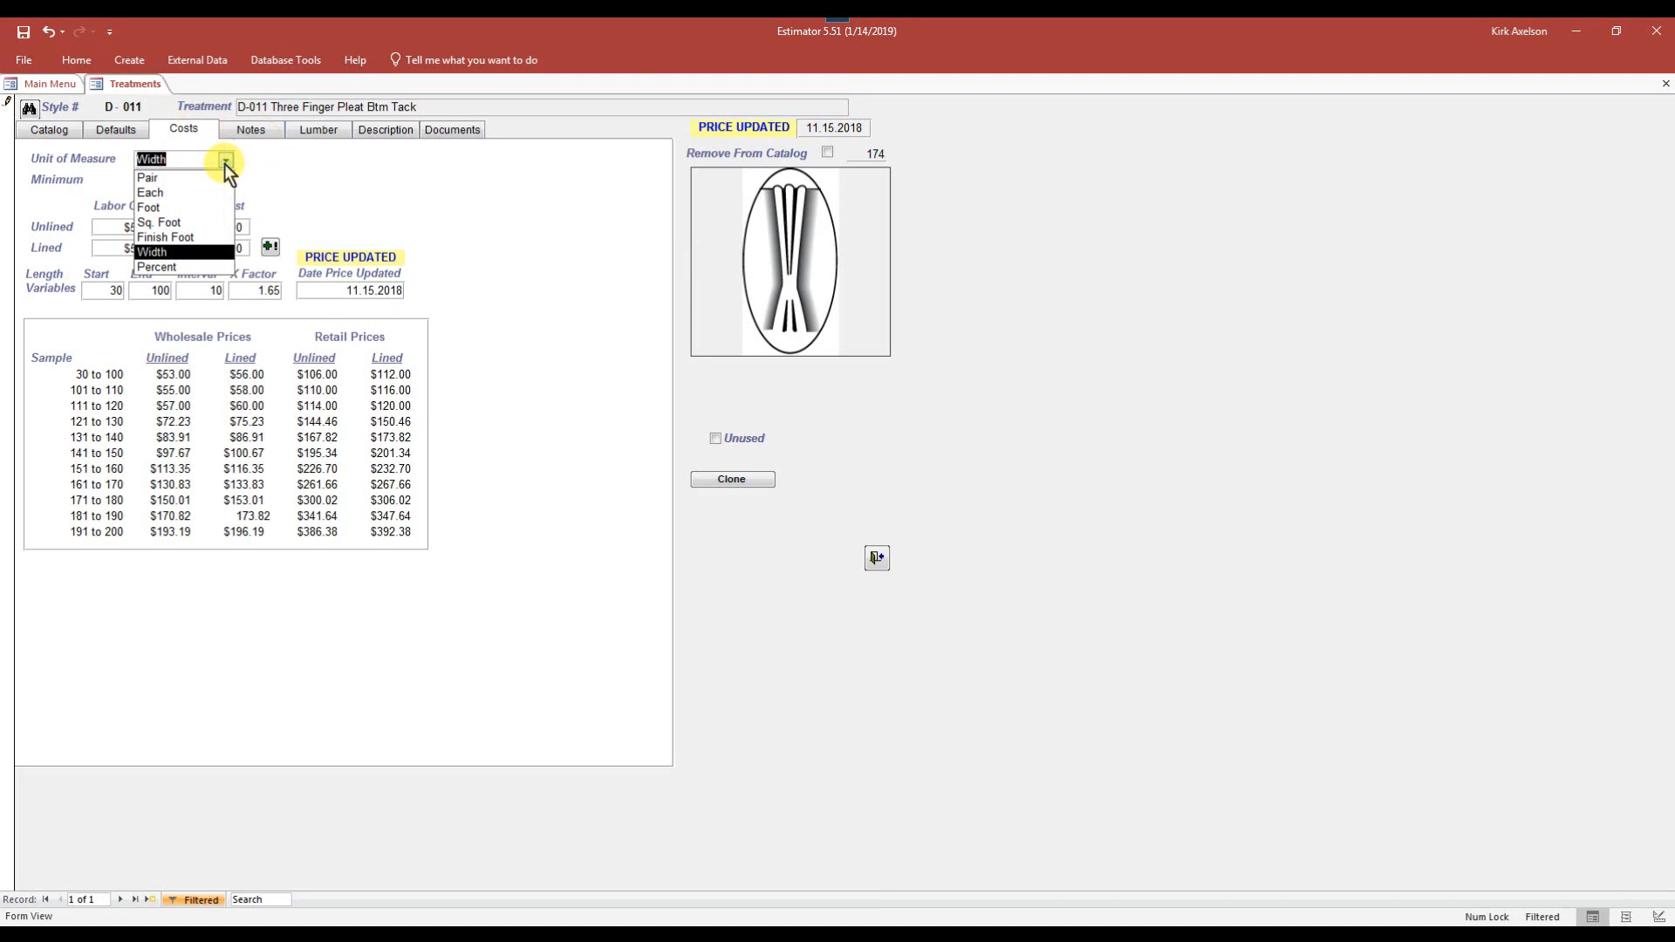
pyautogui.click(223, 164)
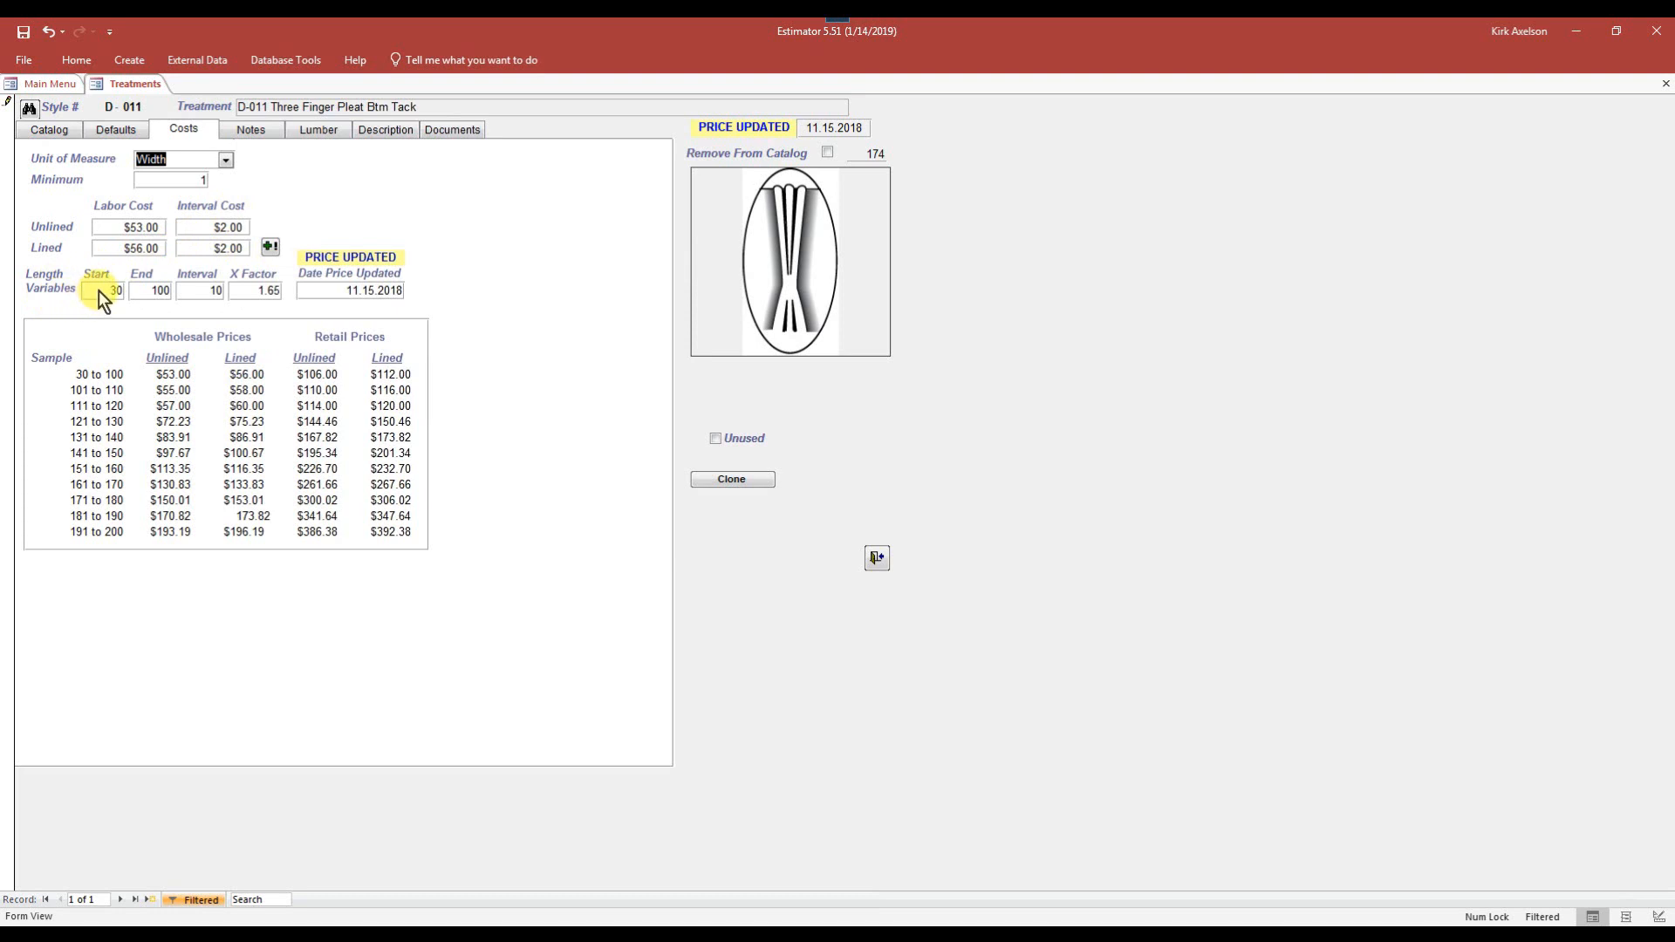
pyautogui.moveTo(98, 291); pyautogui.dragTo(137, 289)
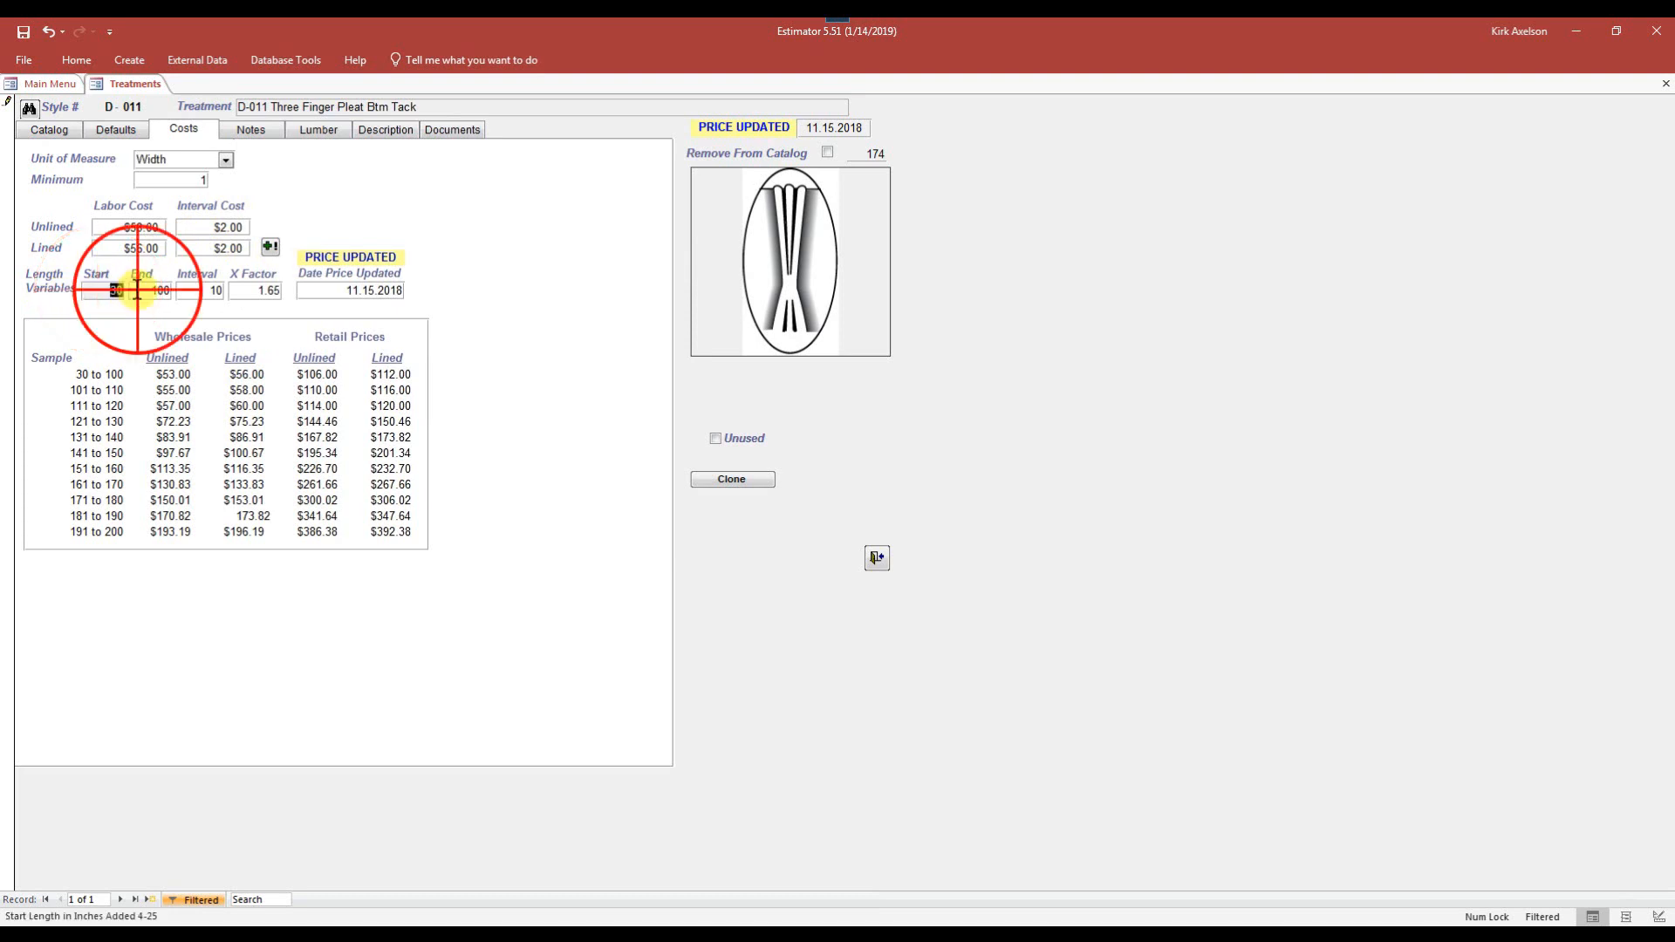
pyautogui.press('Tab')
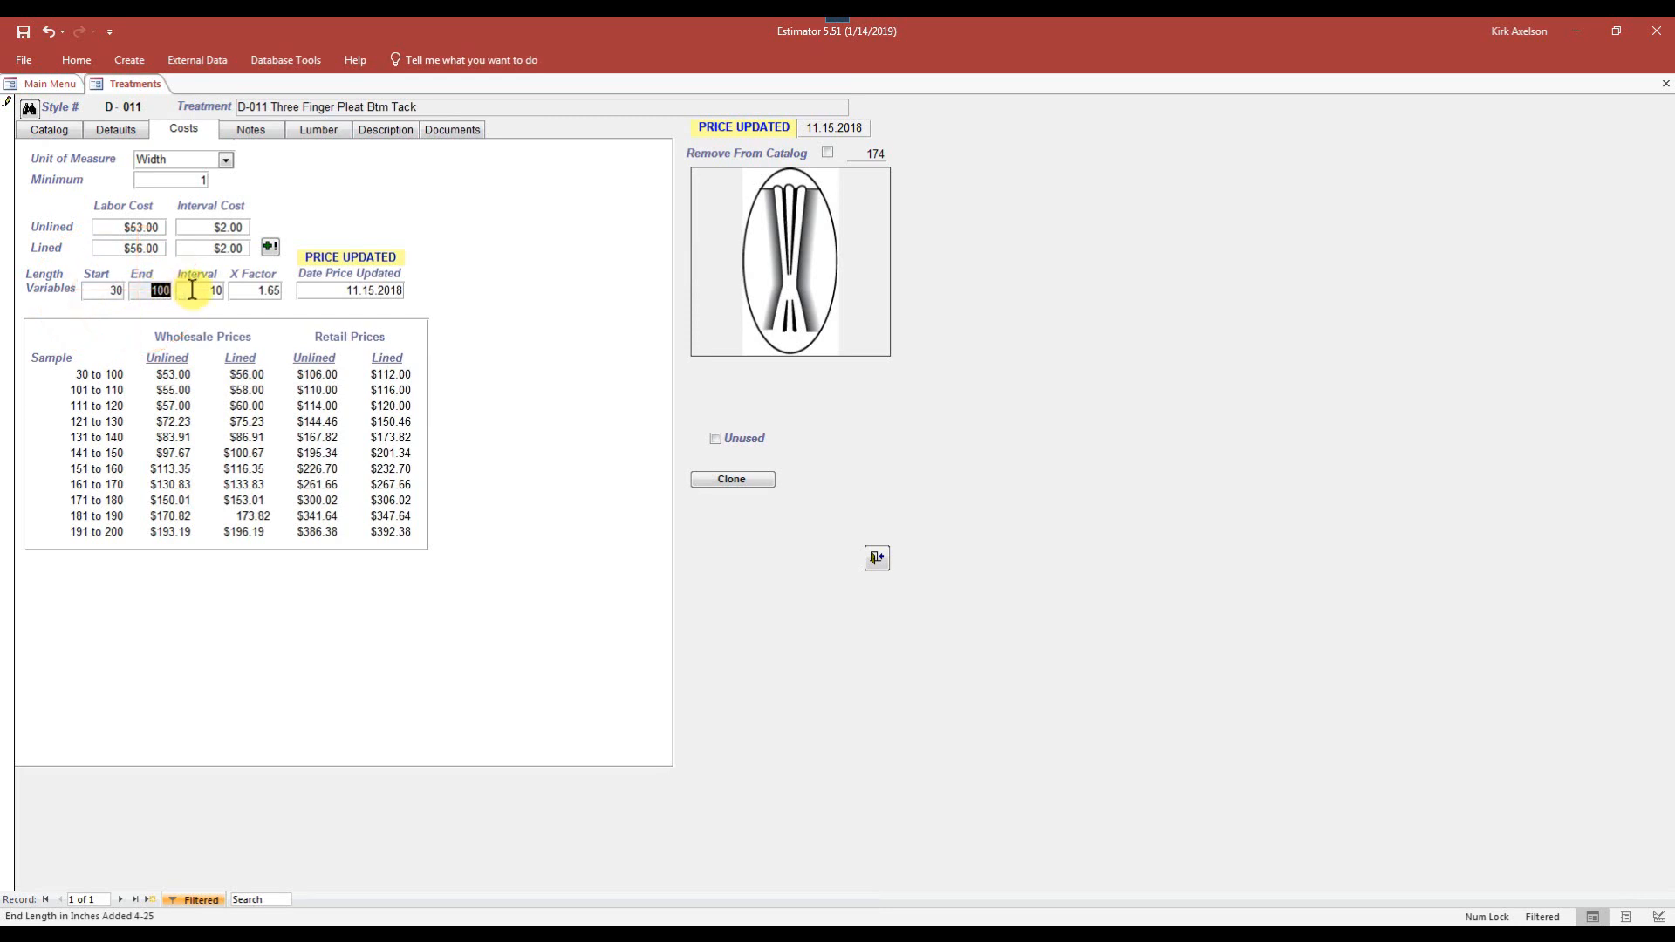
pyautogui.click(192, 290)
pyautogui.press('Tab')
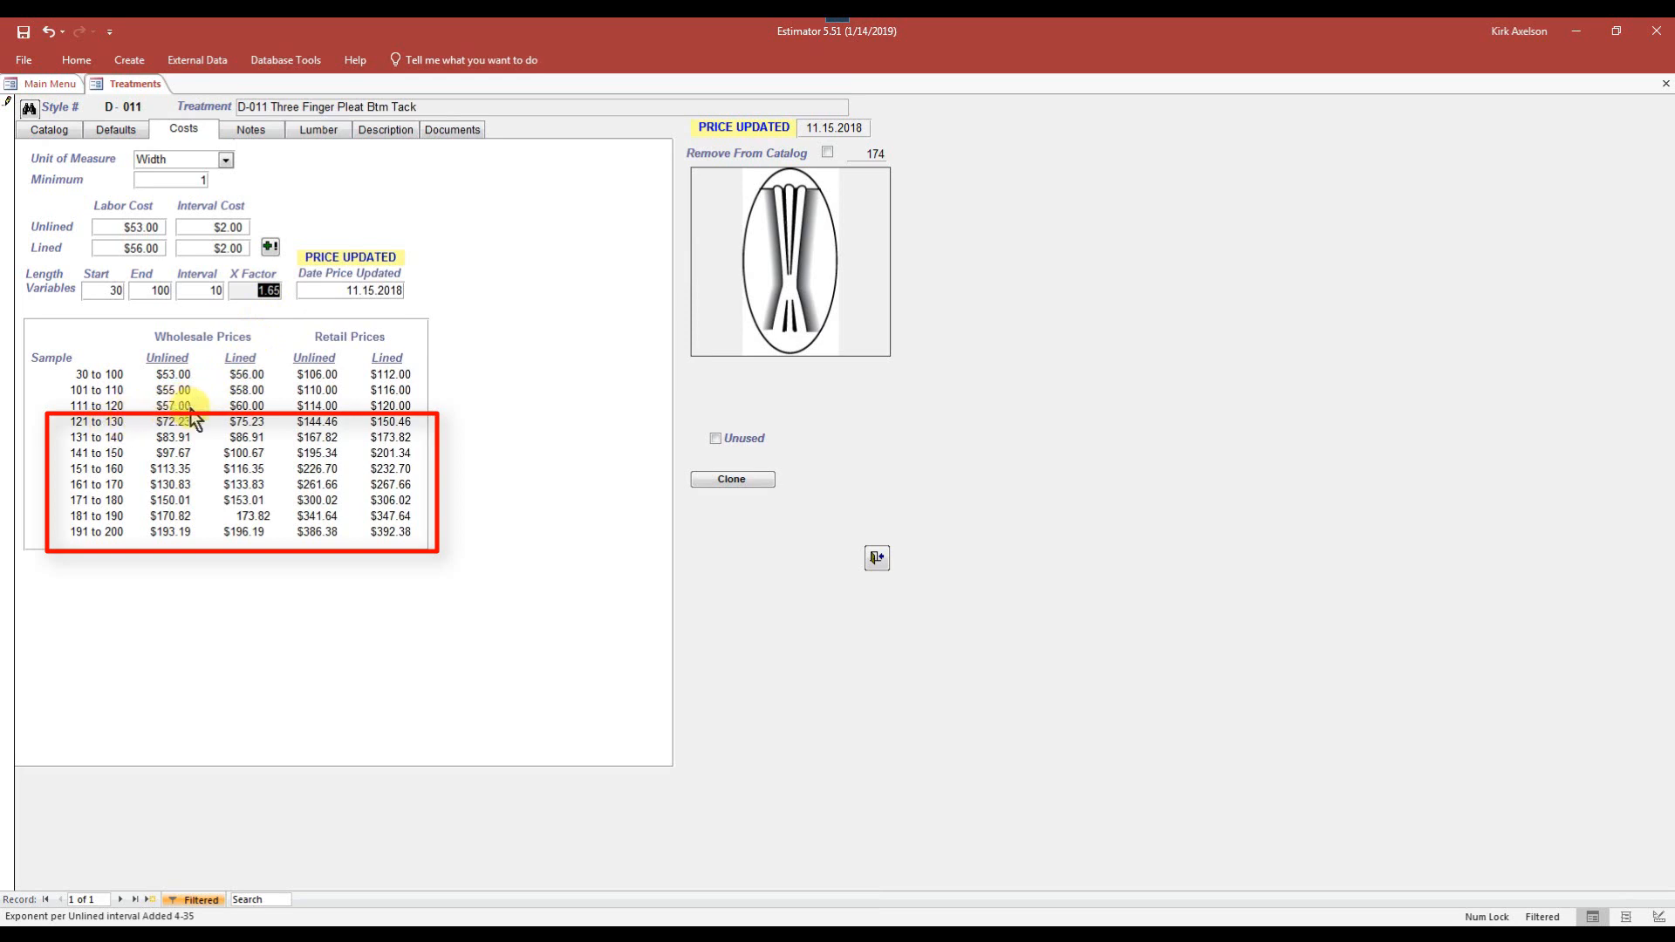
# Step: Open the treatment price update utility from the treatment's costs and filter its list to the Draperies category
pyautogui.click(269, 248)
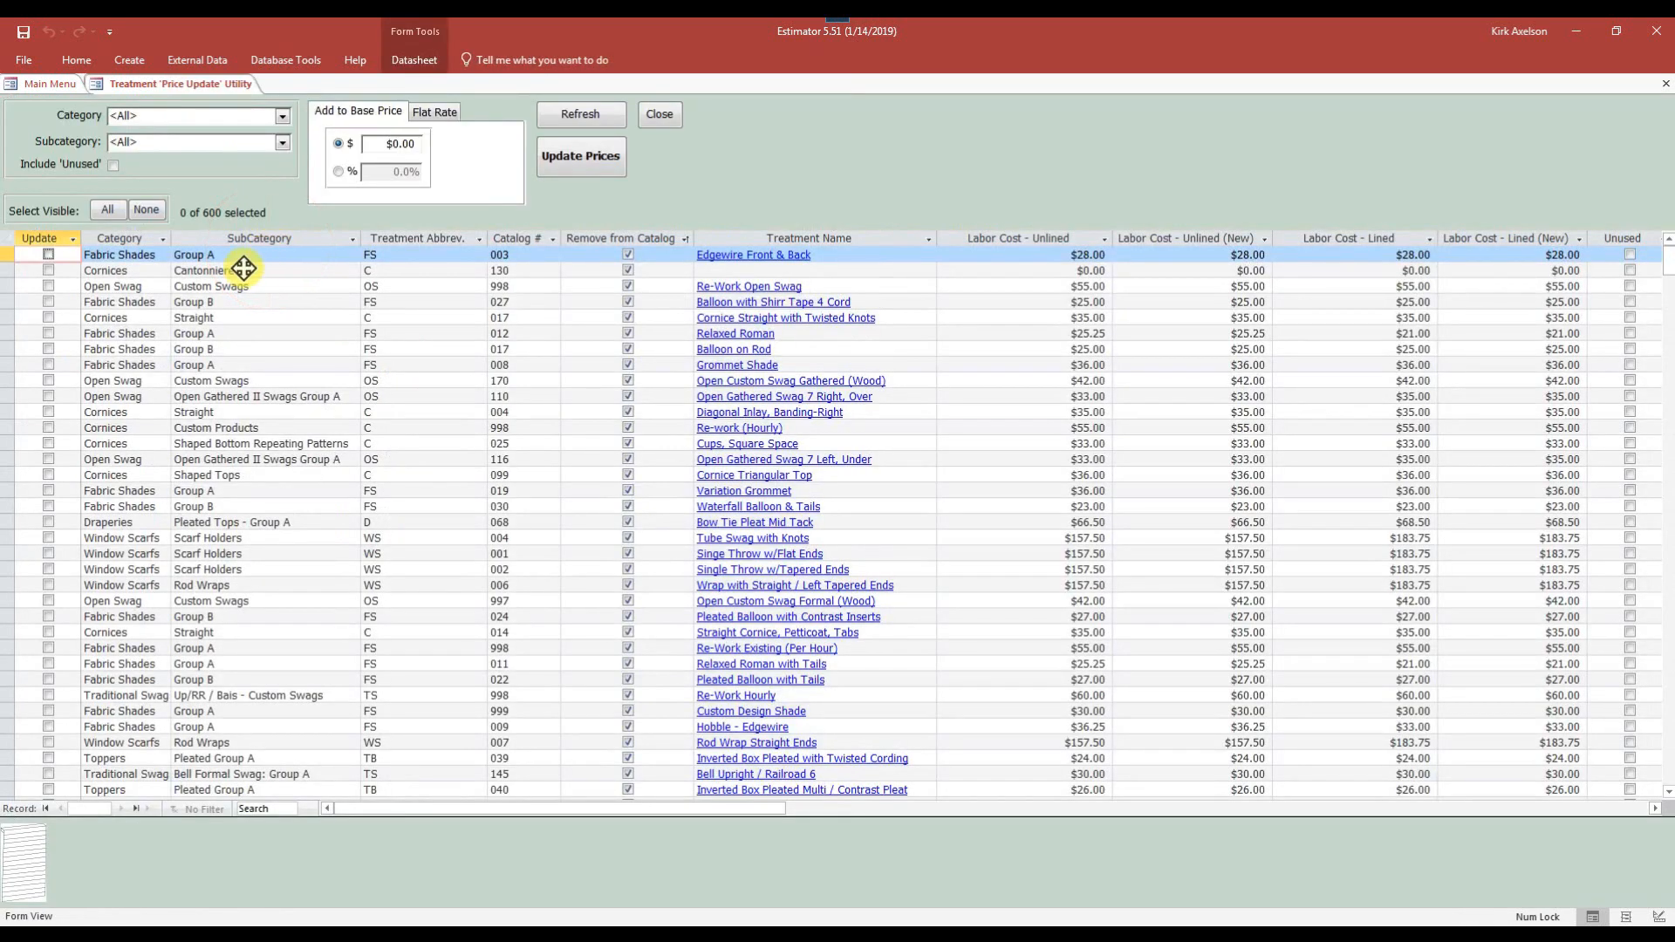
pyautogui.click(283, 117)
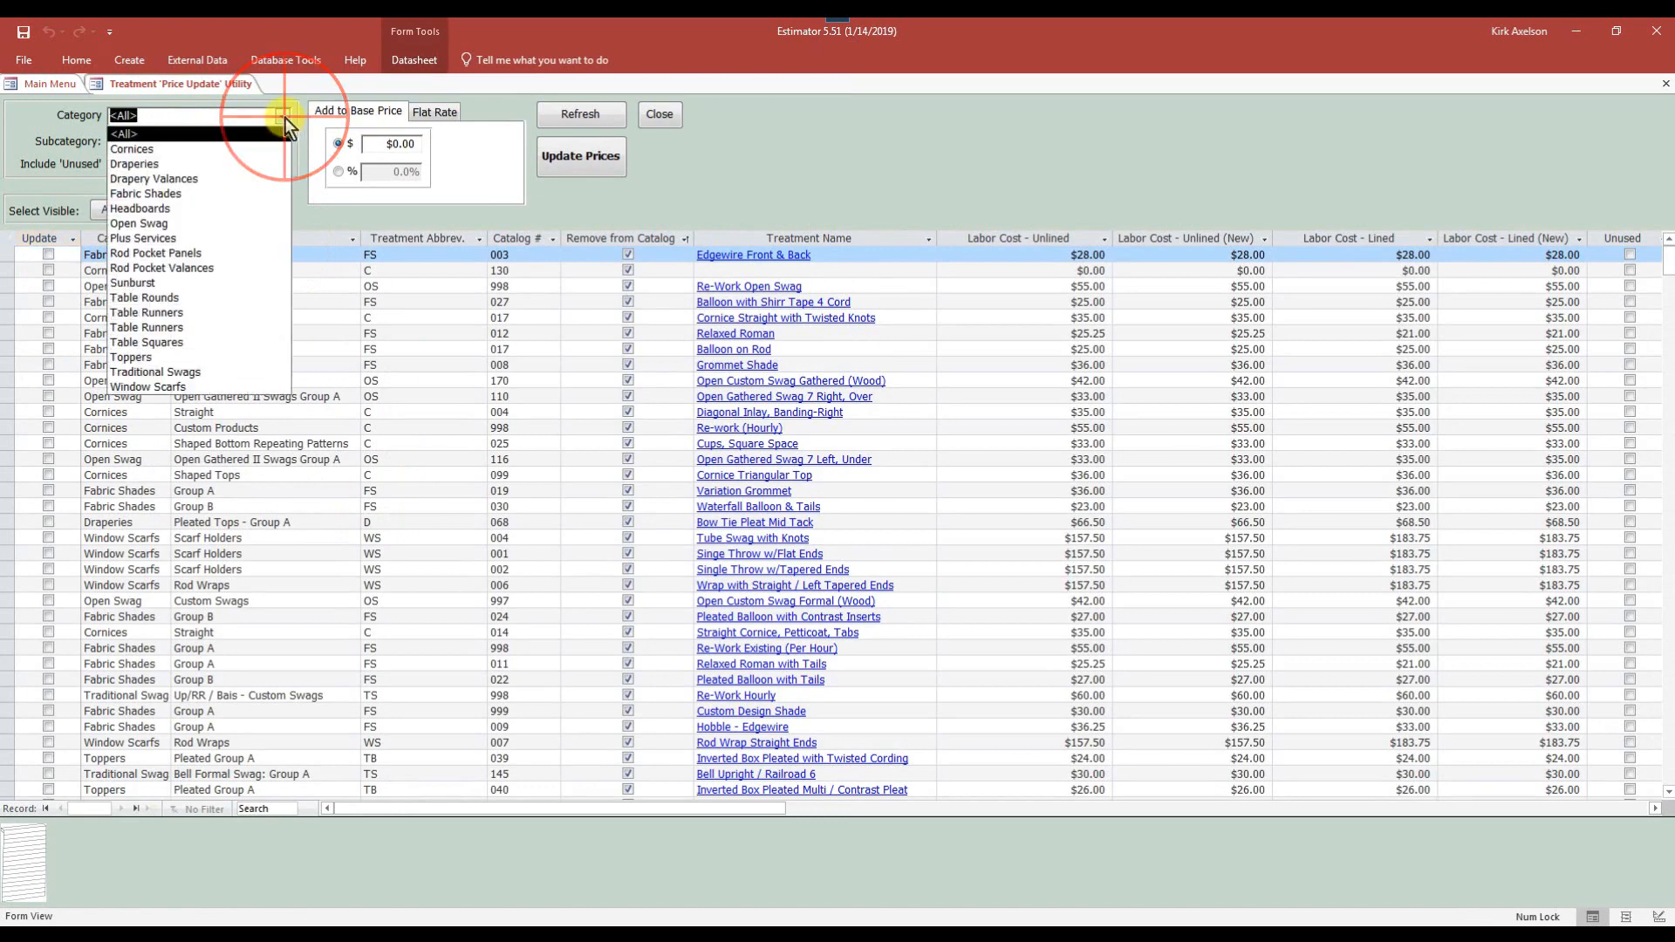
pyautogui.click(144, 166)
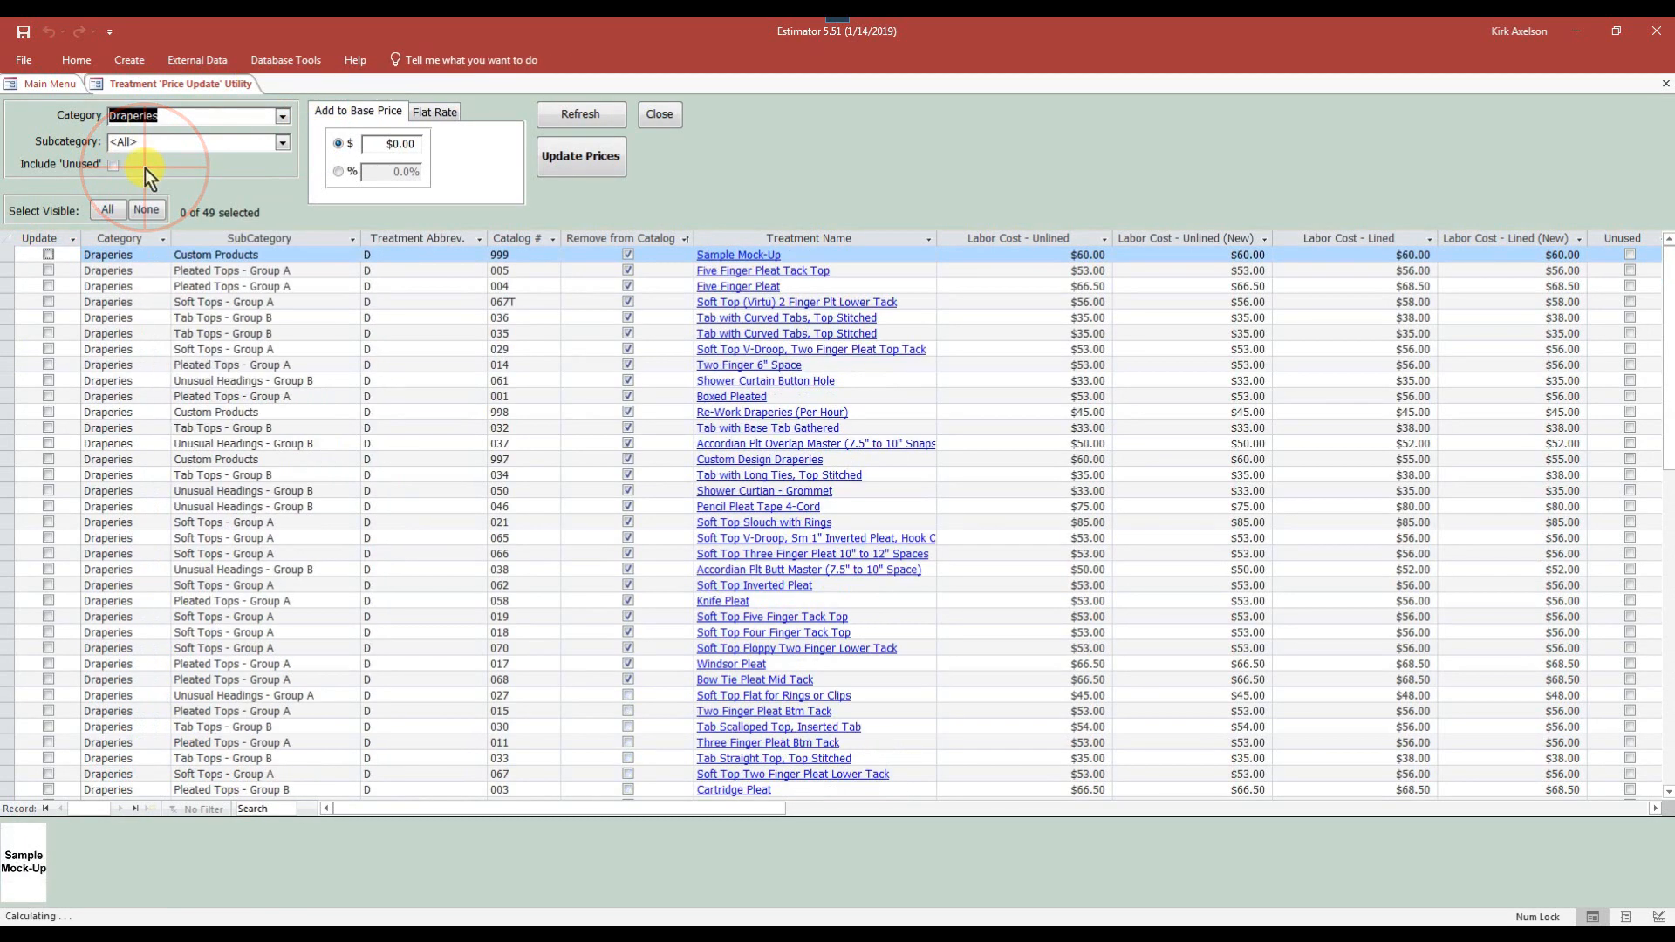
# Step: Keep the subcategory filter on <All> and include unused treatments in the price update list
pyautogui.click(282, 143)
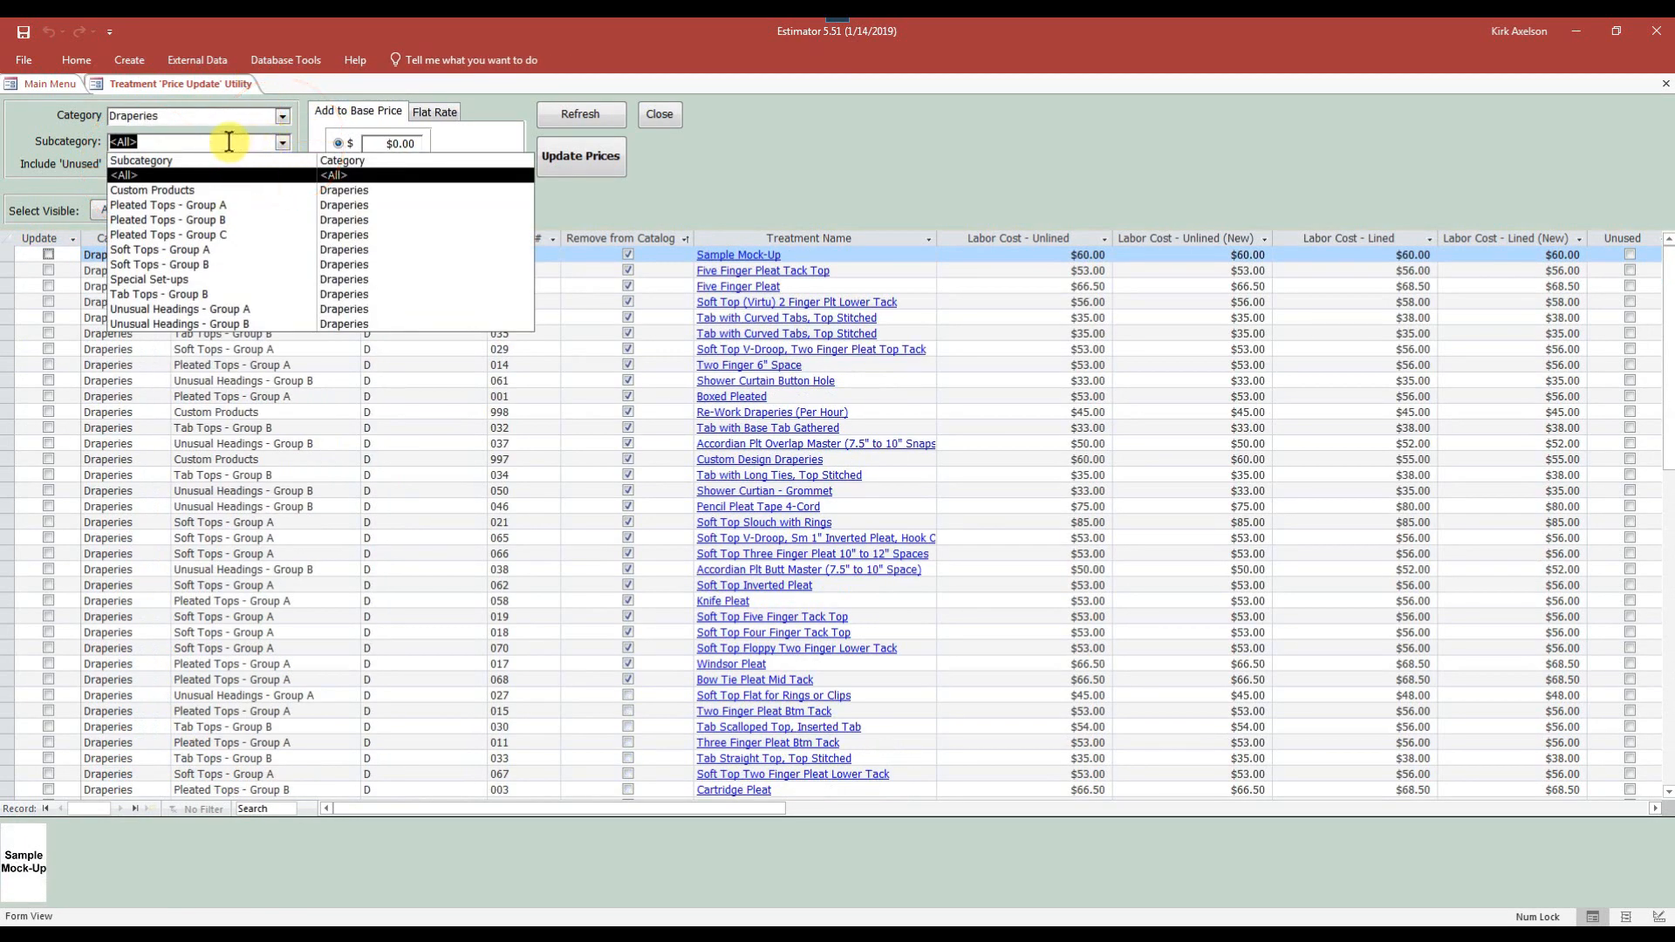
pyautogui.click(164, 180)
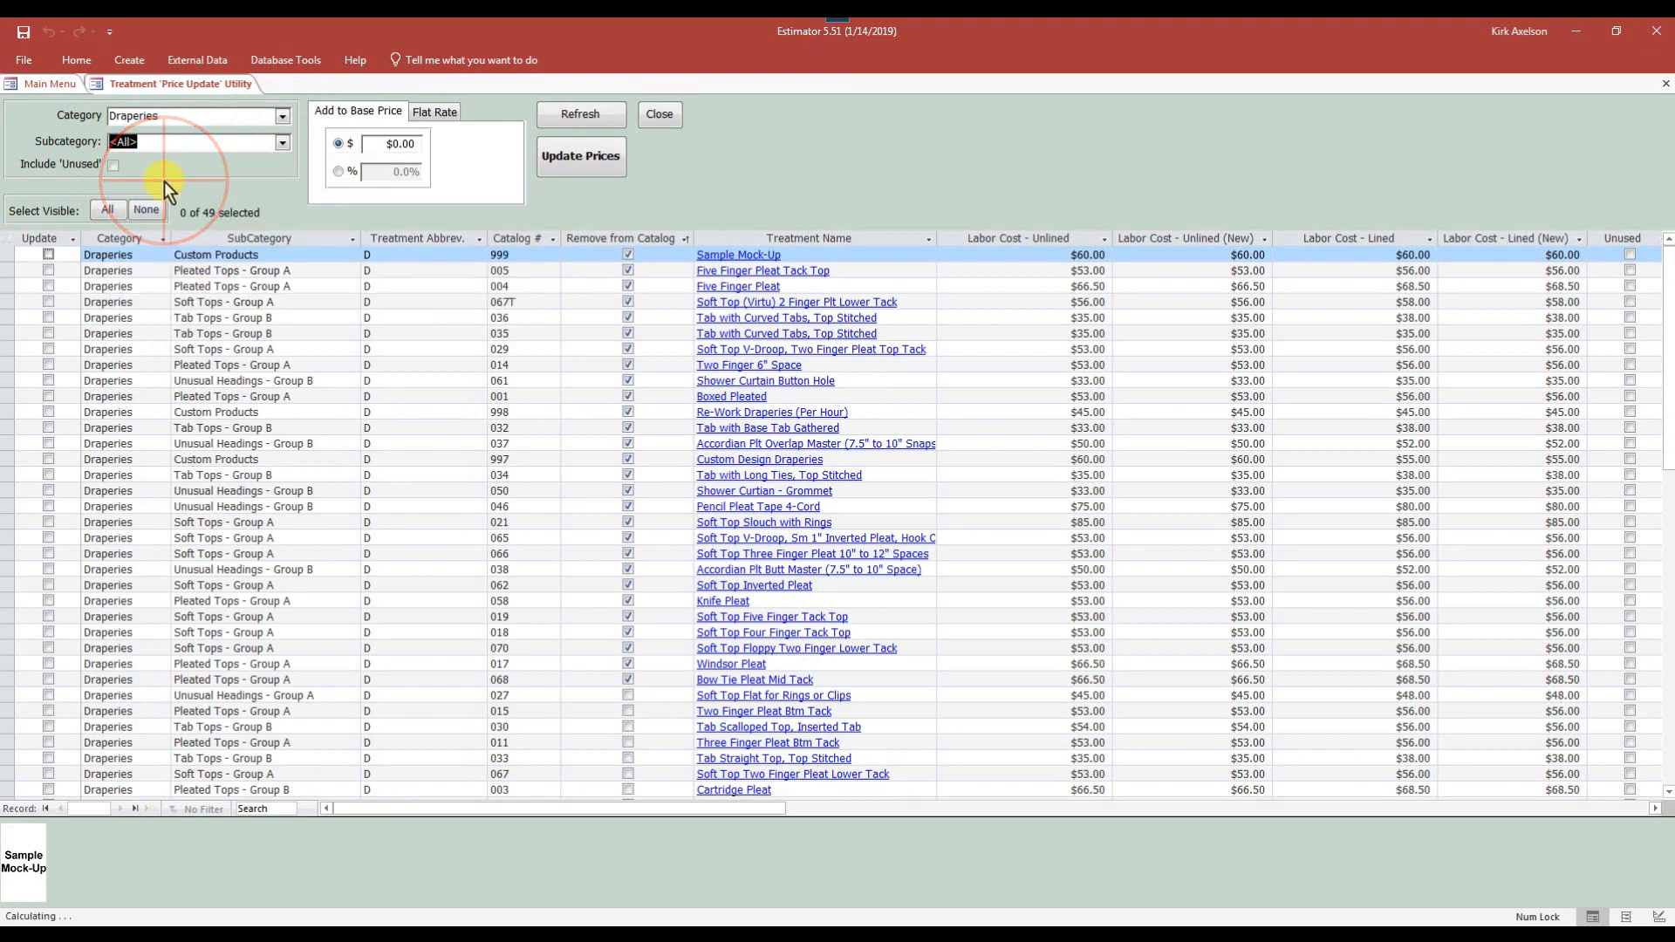
pyautogui.click(115, 166)
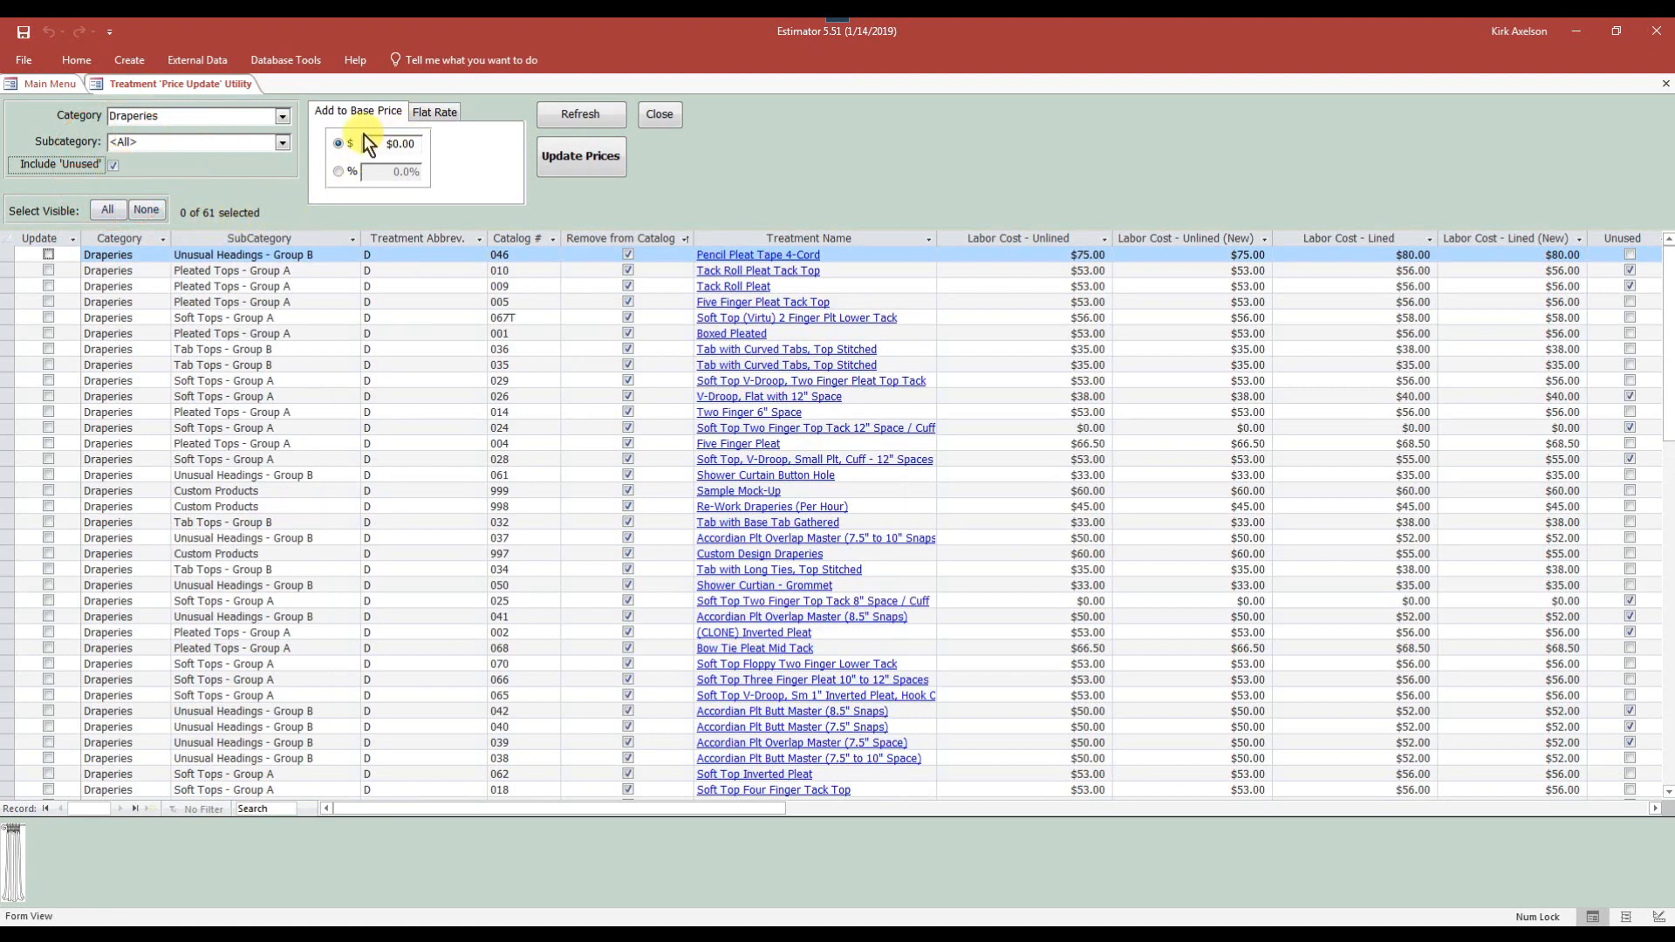
# Step: Examine the flat rate update fields, choose Labor Cost - Unlined, and open its amount for editing
pyautogui.click(428, 116)
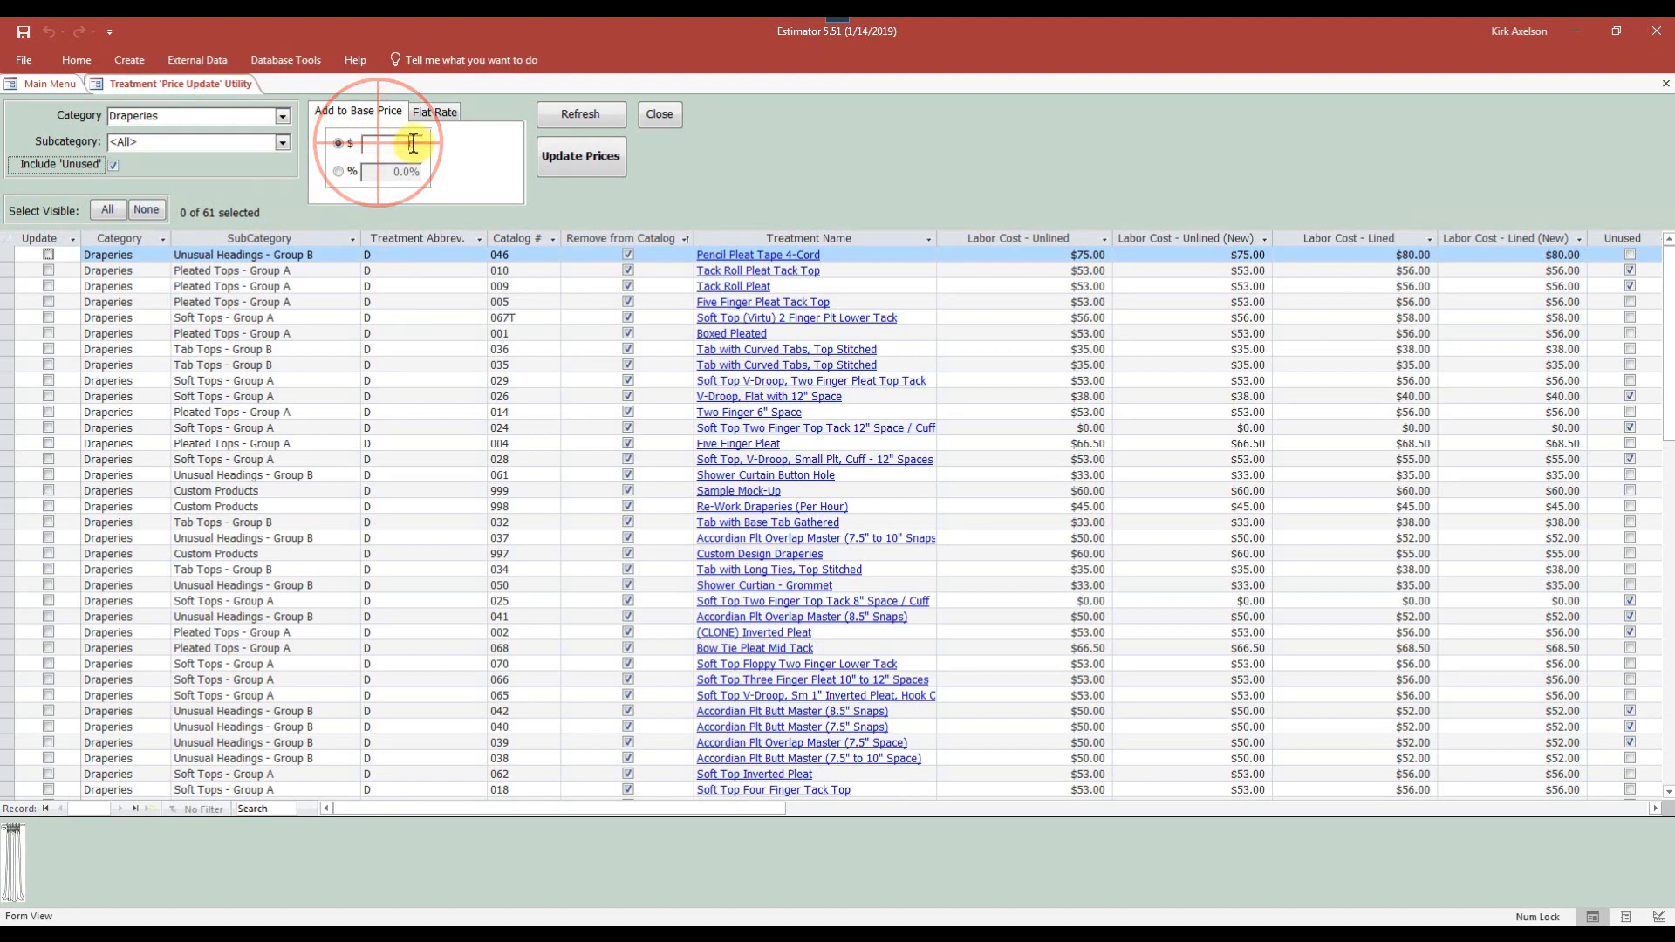
pyautogui.click(487, 141)
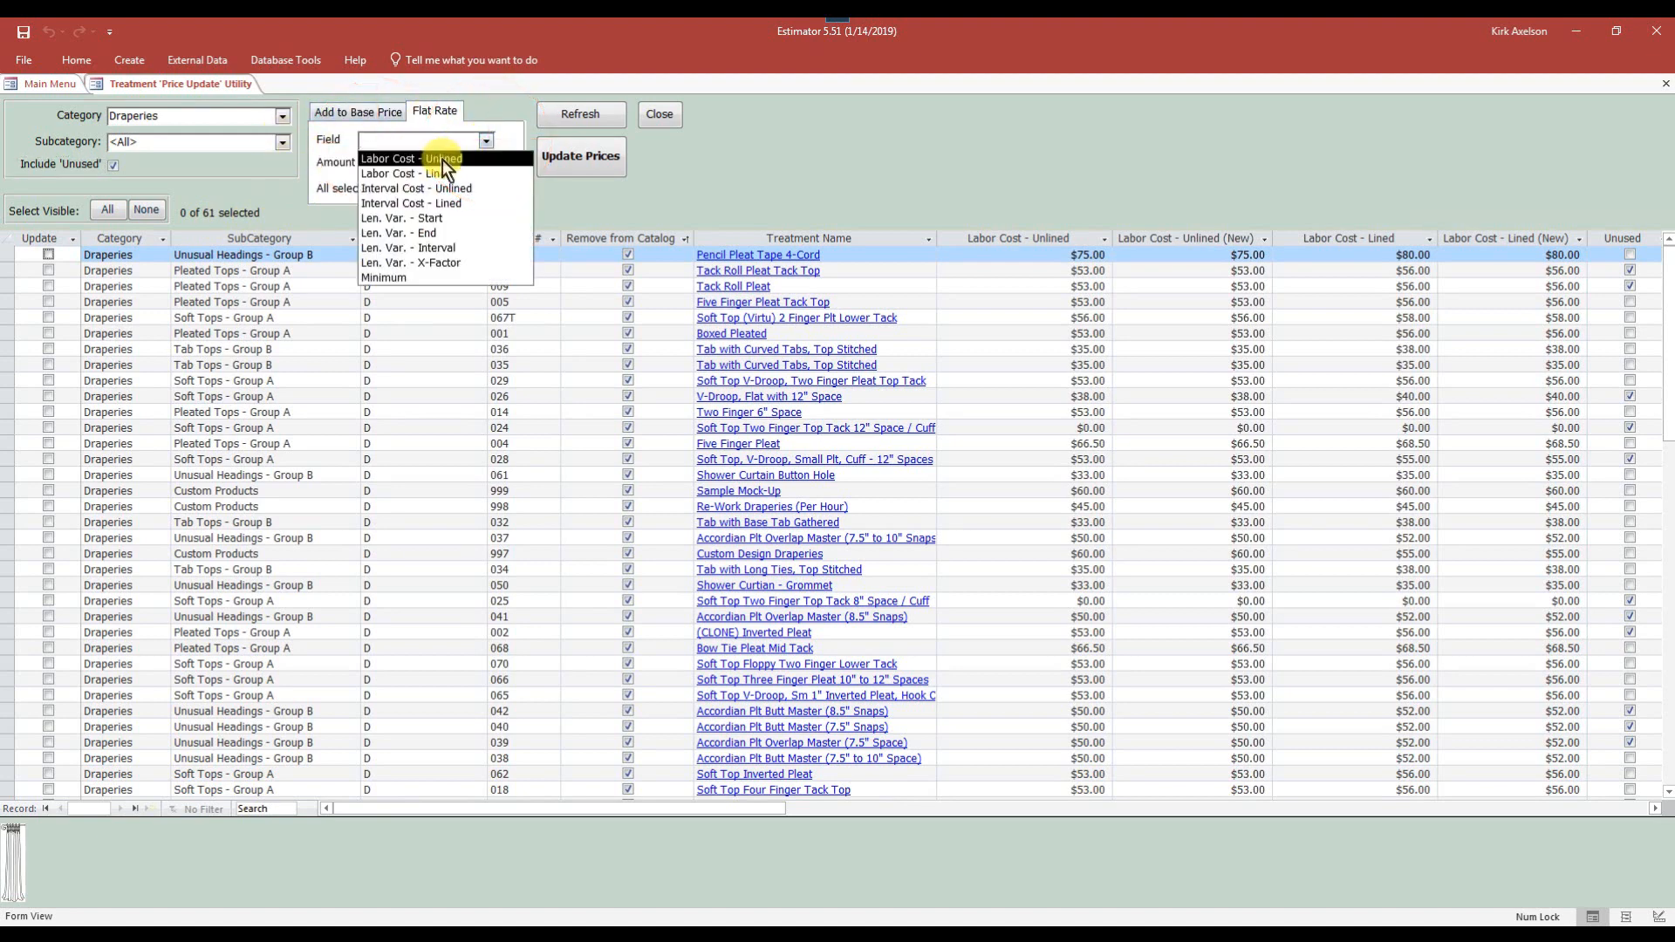
pyautogui.click(443, 160)
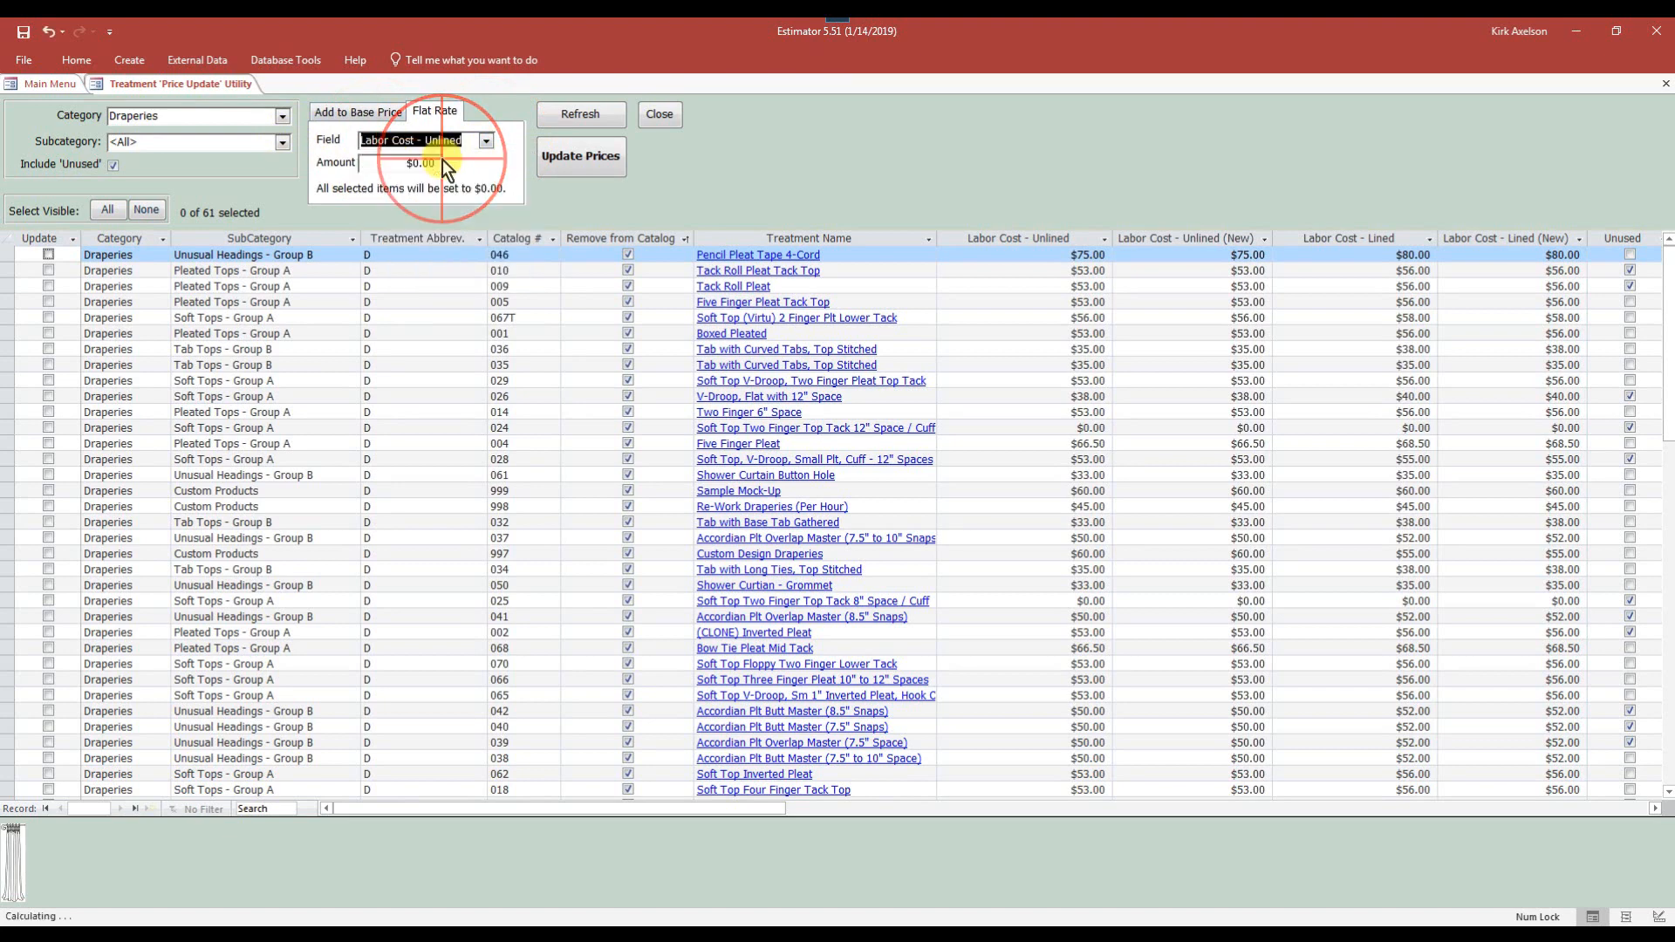
pyautogui.click(395, 163)
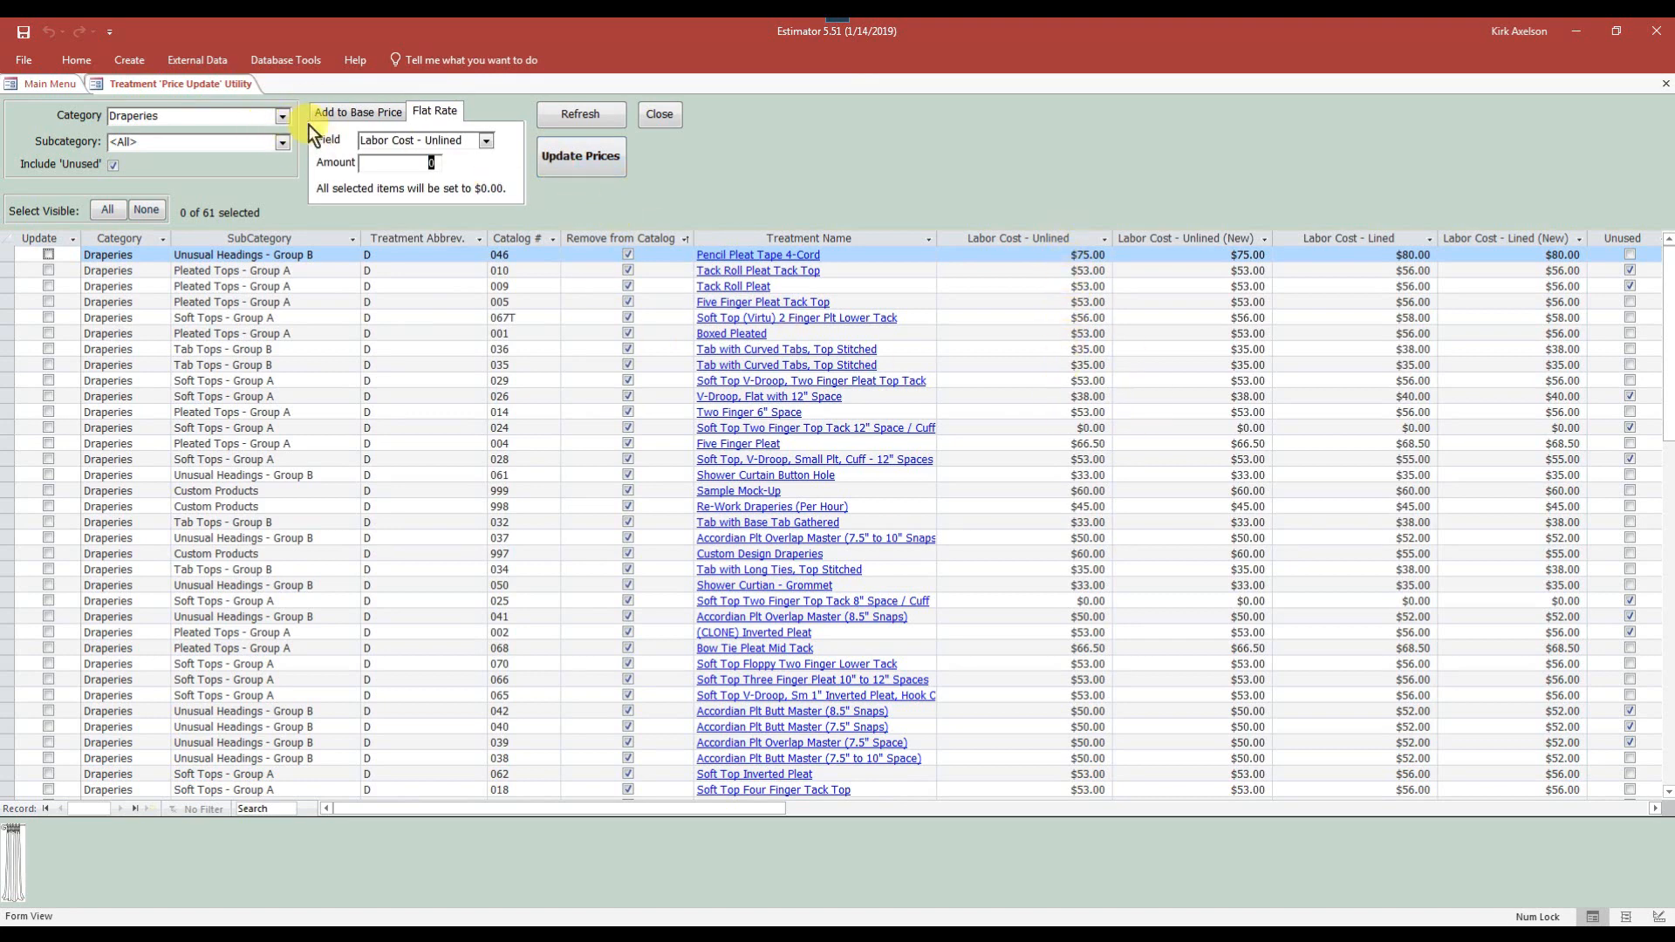
# Step: Preview a 20% addition to the base prices of the listed draperies, and close the utility without updating prices
pyautogui.click(367, 115)
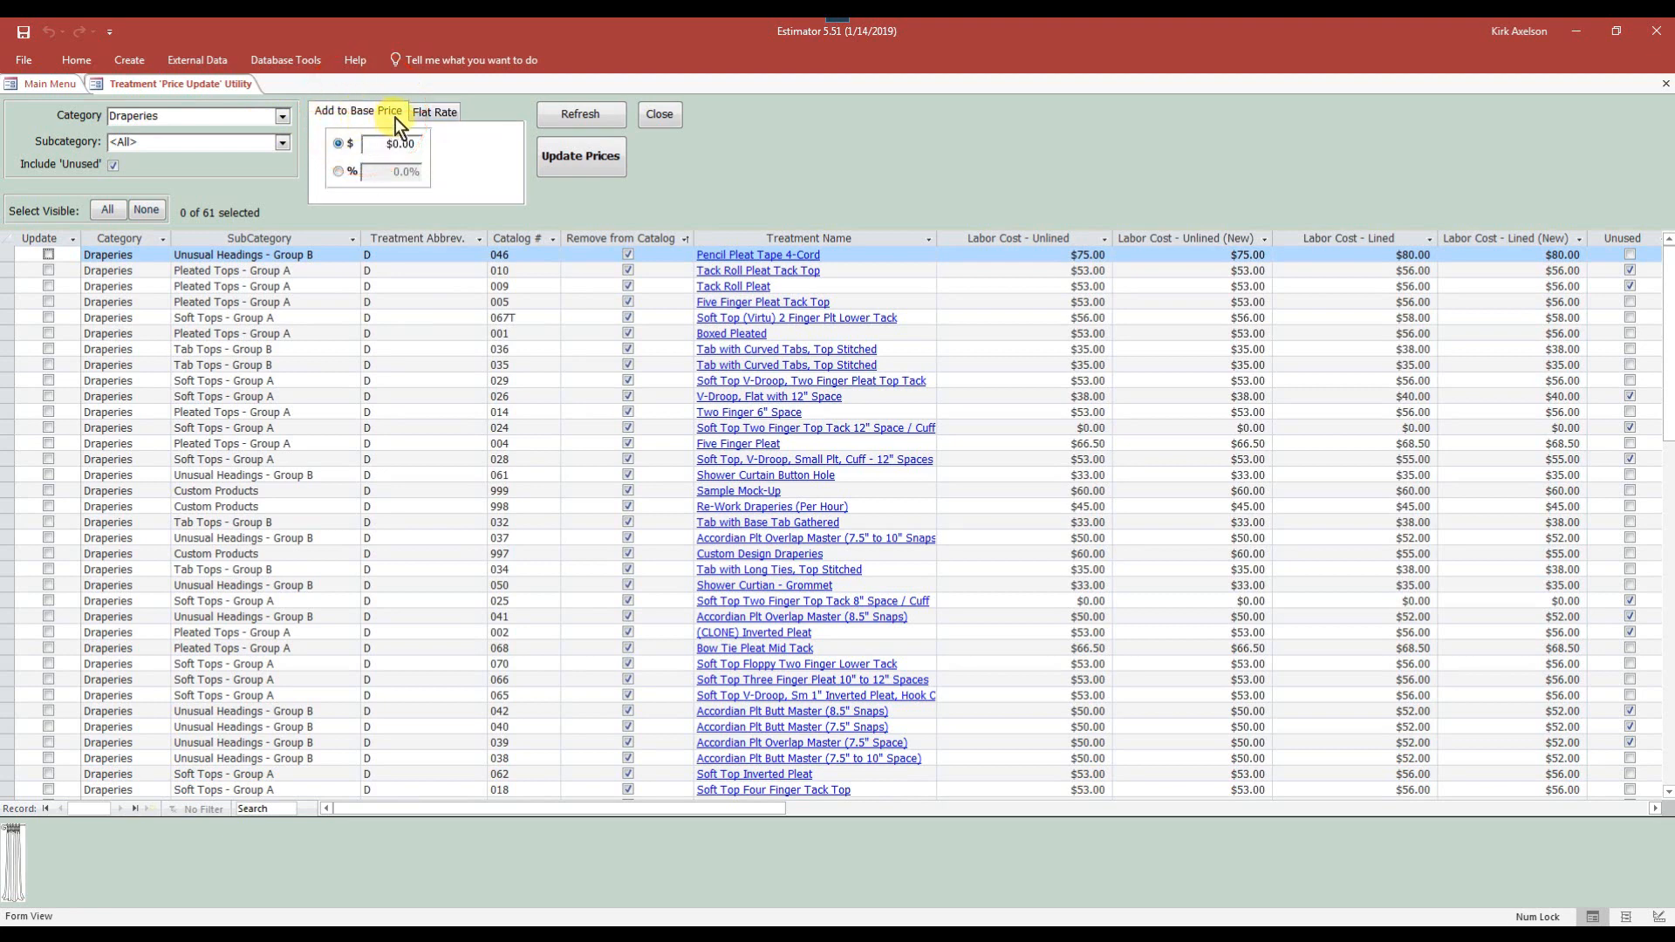
pyautogui.click(338, 172)
pyautogui.moveTo(395, 171); pyautogui.dragTo(452, 171)
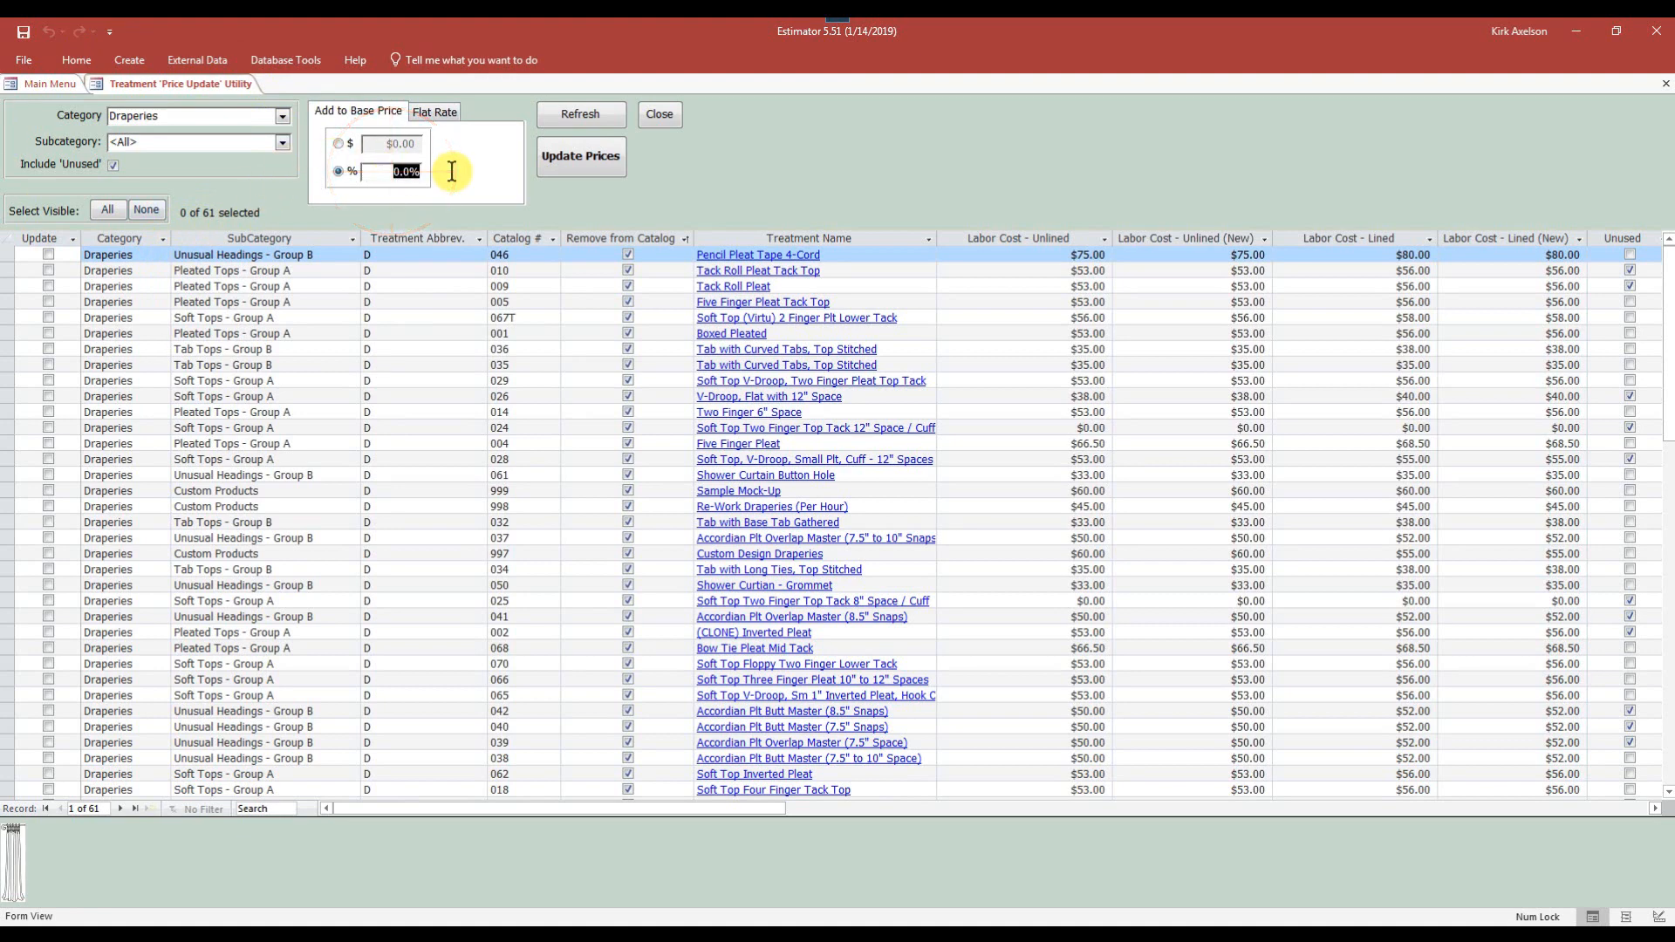
pyautogui.write('.20')
pyautogui.press('Tab')
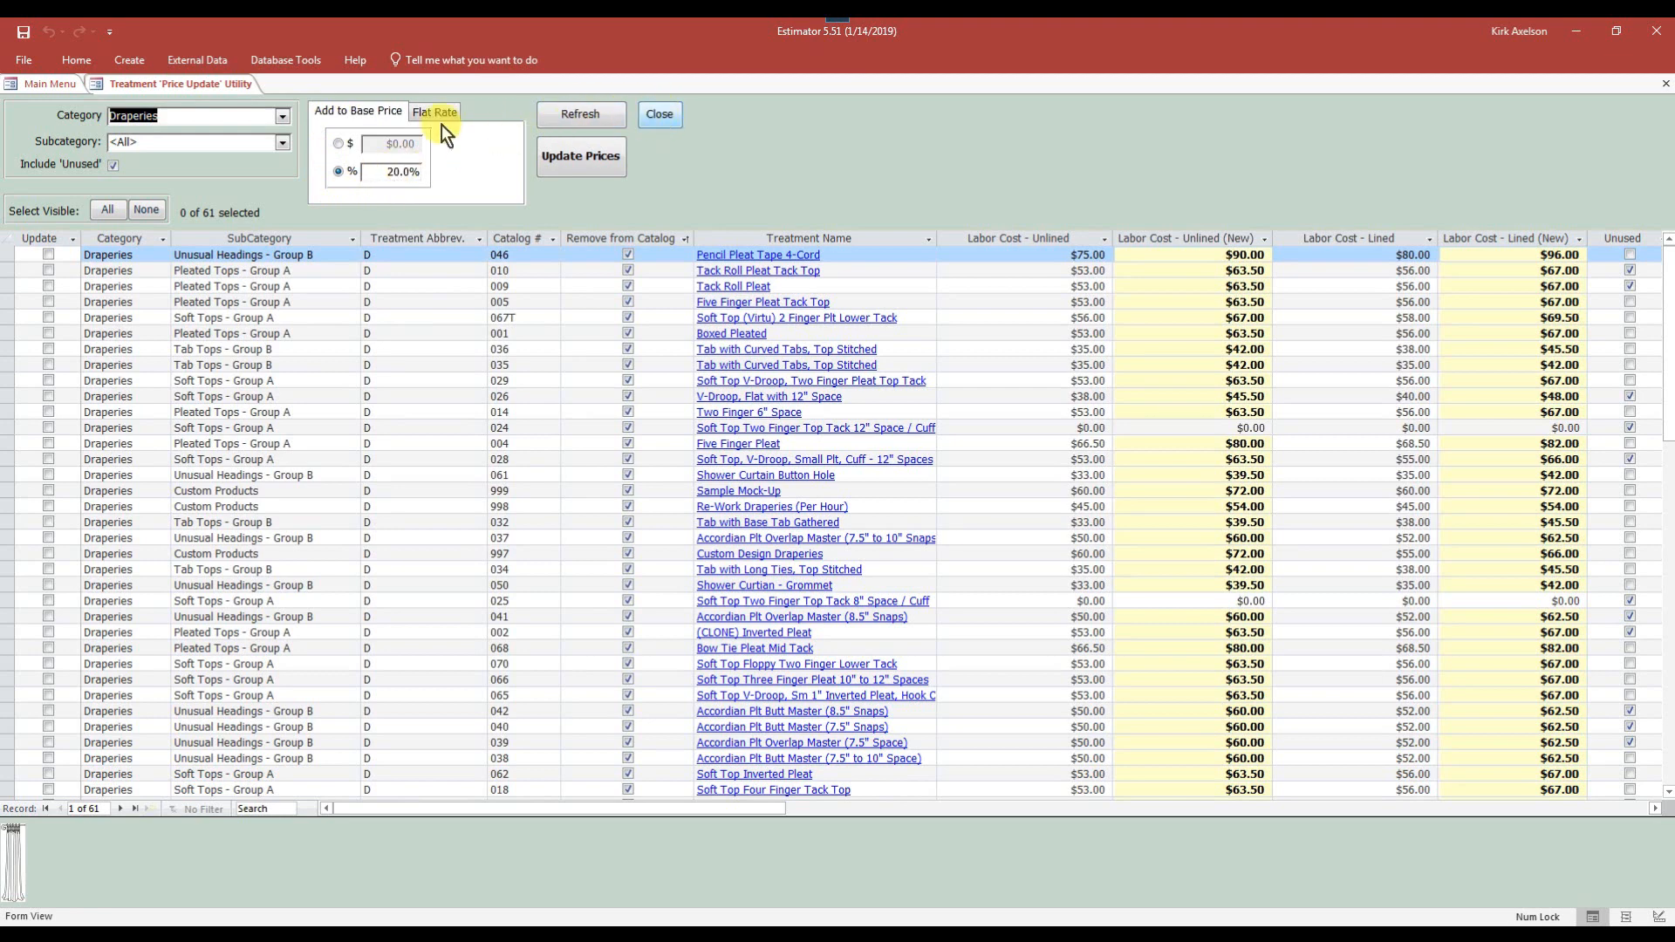
pyautogui.click(283, 116)
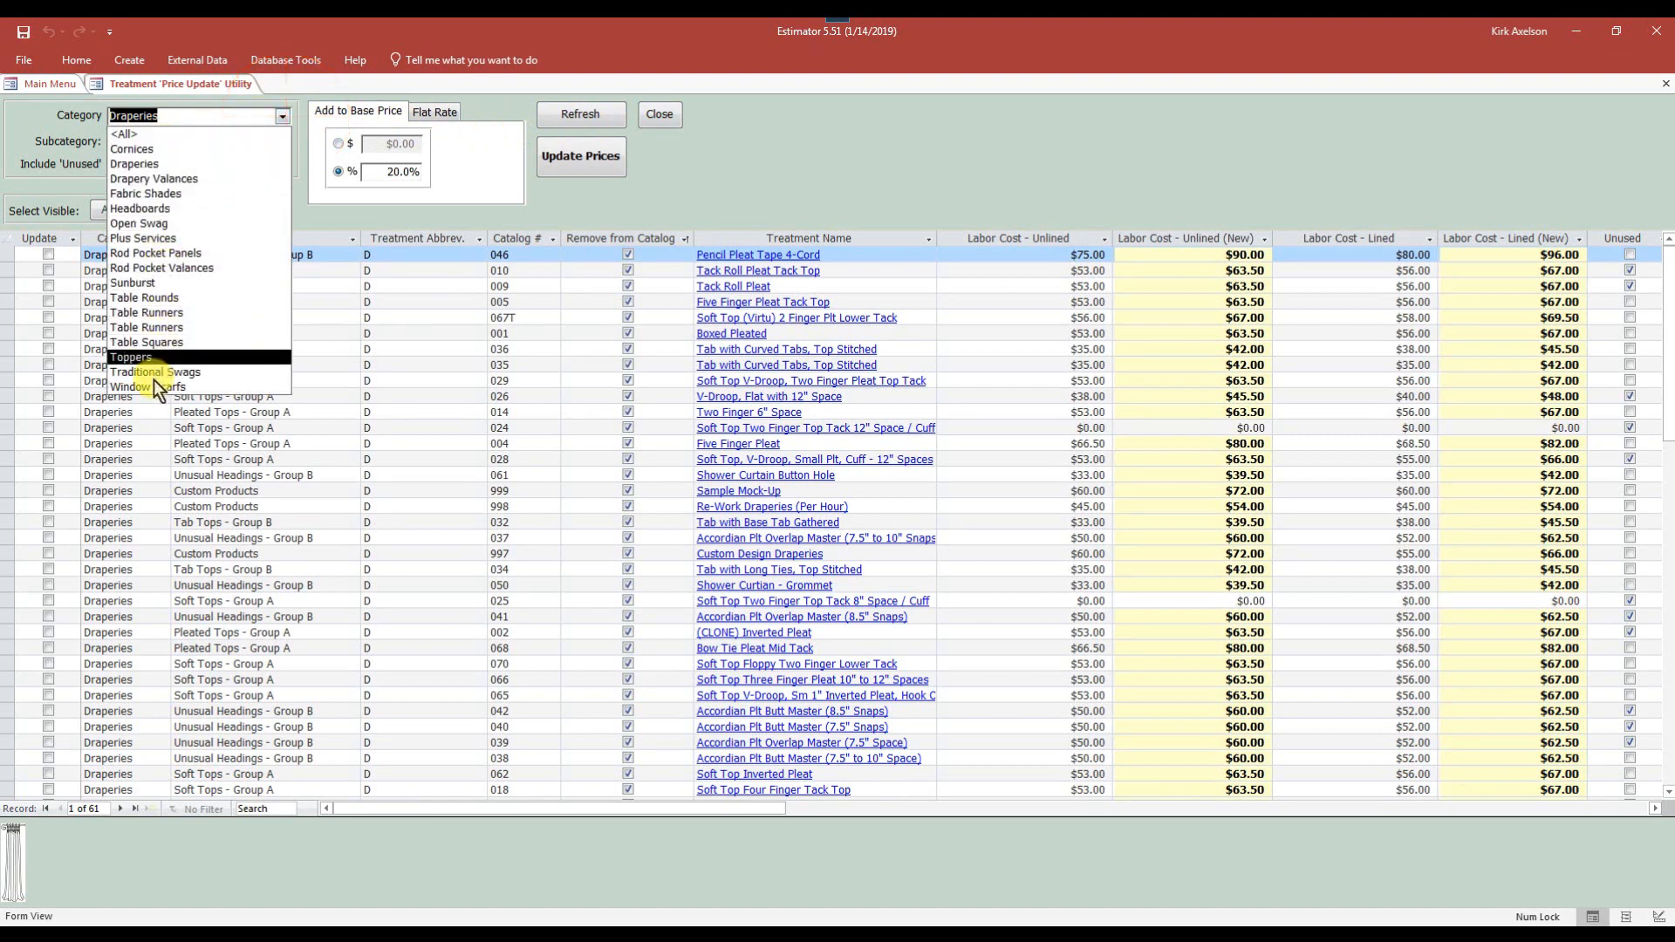
pyautogui.click(663, 115)
# Step: Examine the treatment's entry notes, lumber deductions and job details description
pyautogui.click(254, 133)
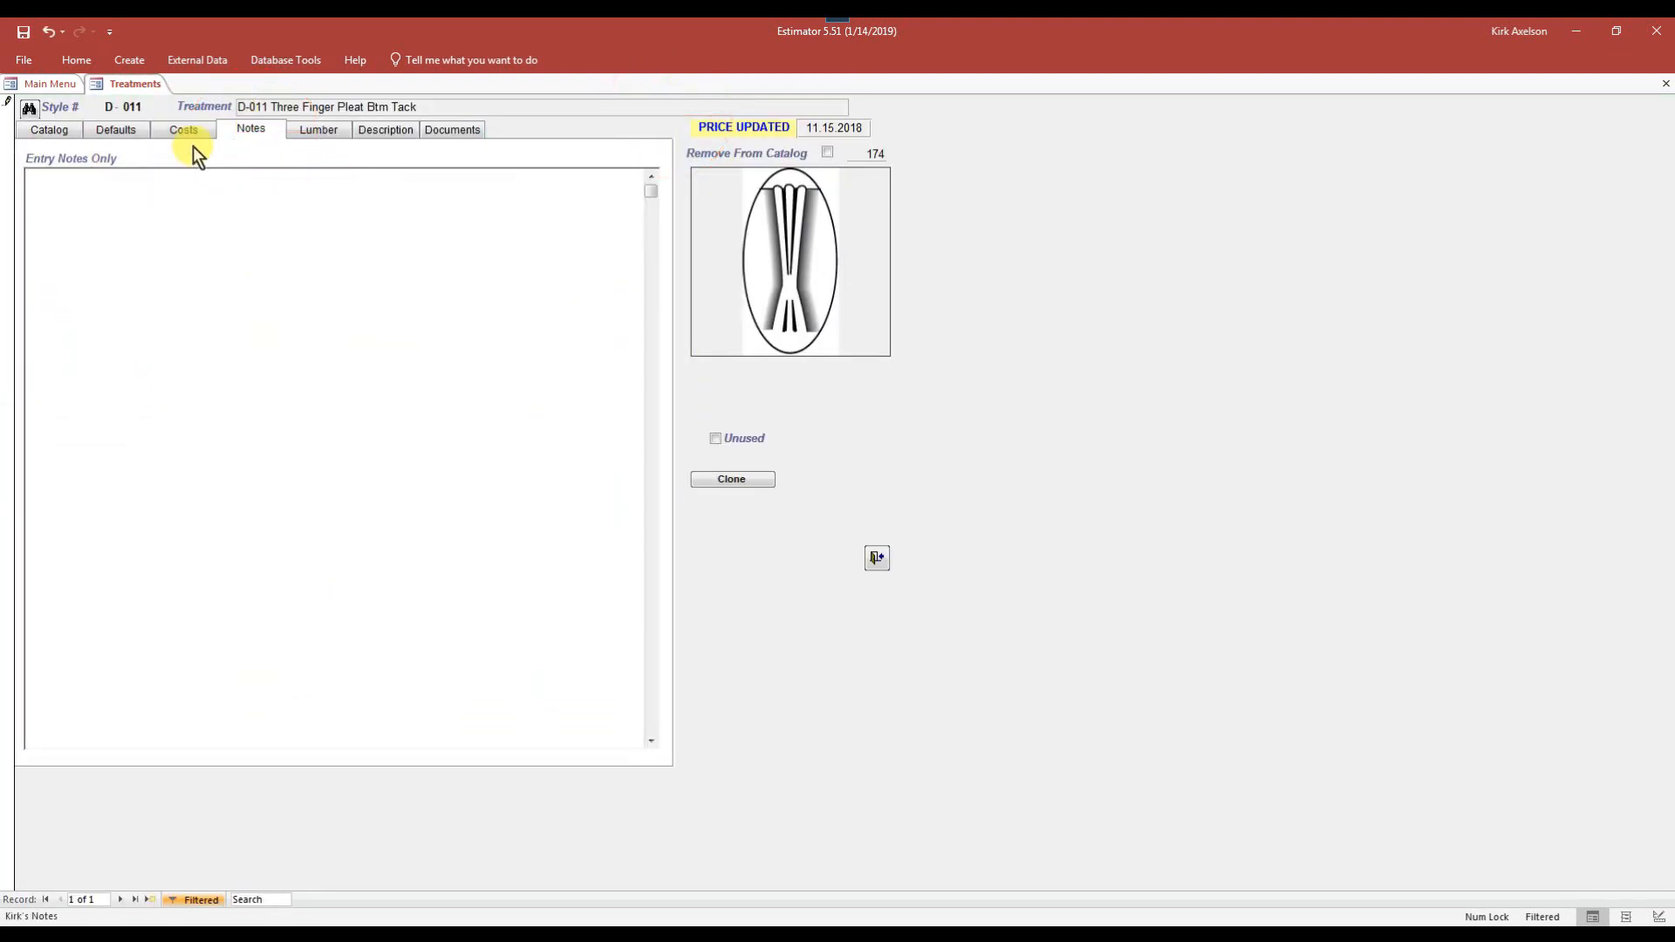
pyautogui.click(309, 129)
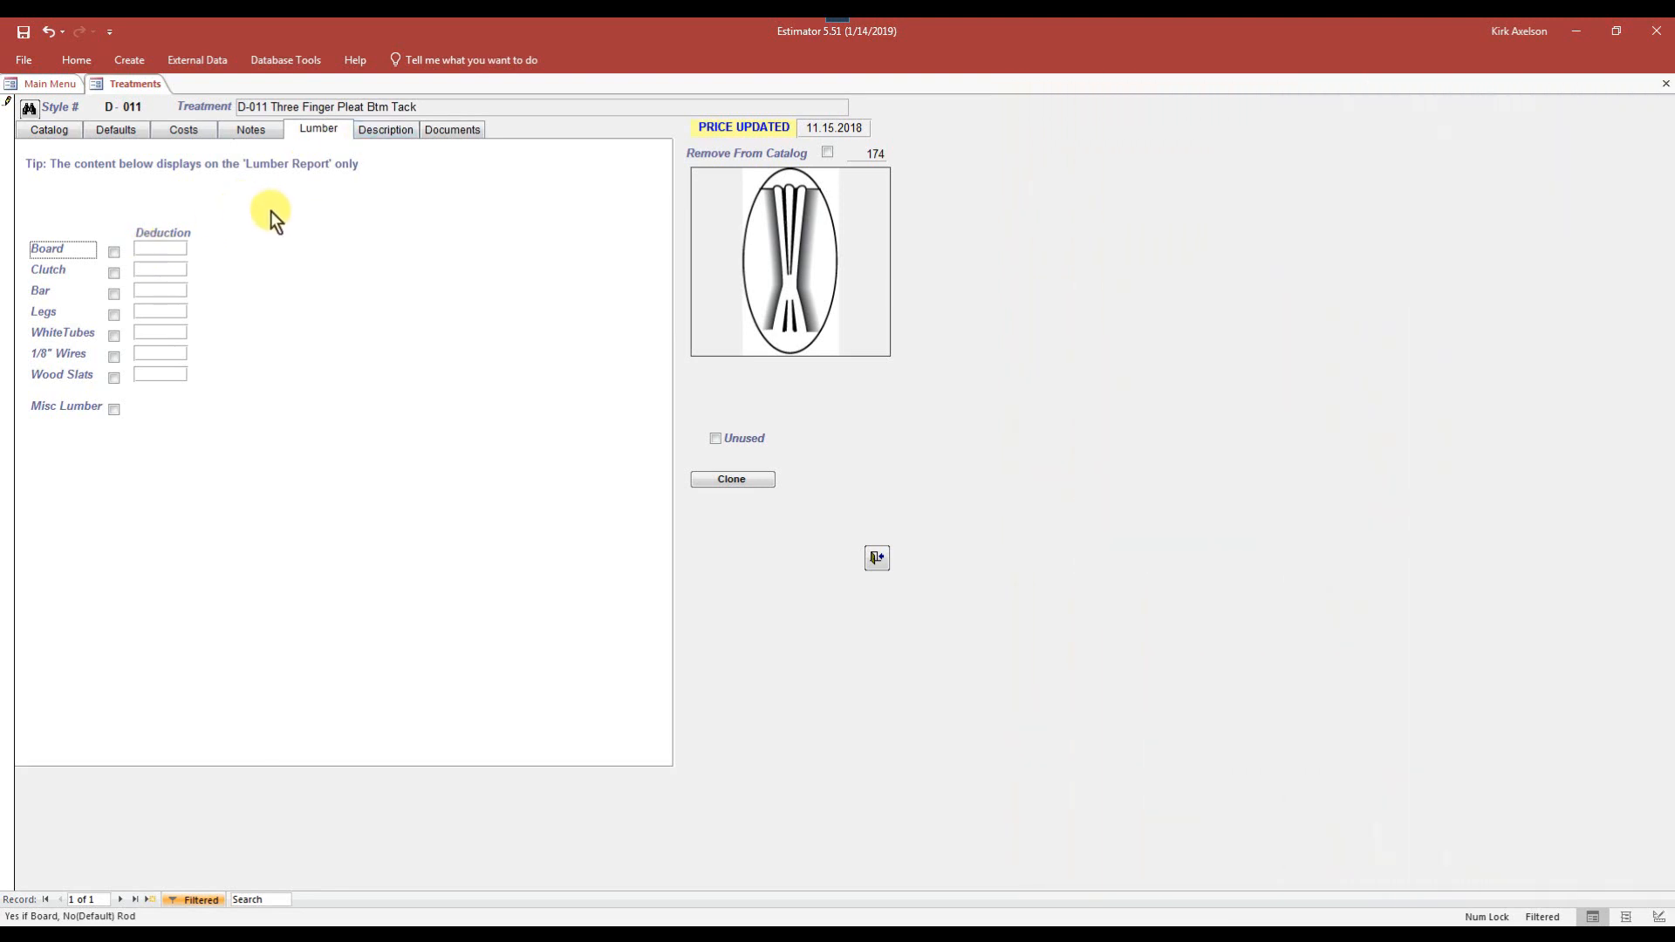
pyautogui.click(378, 131)
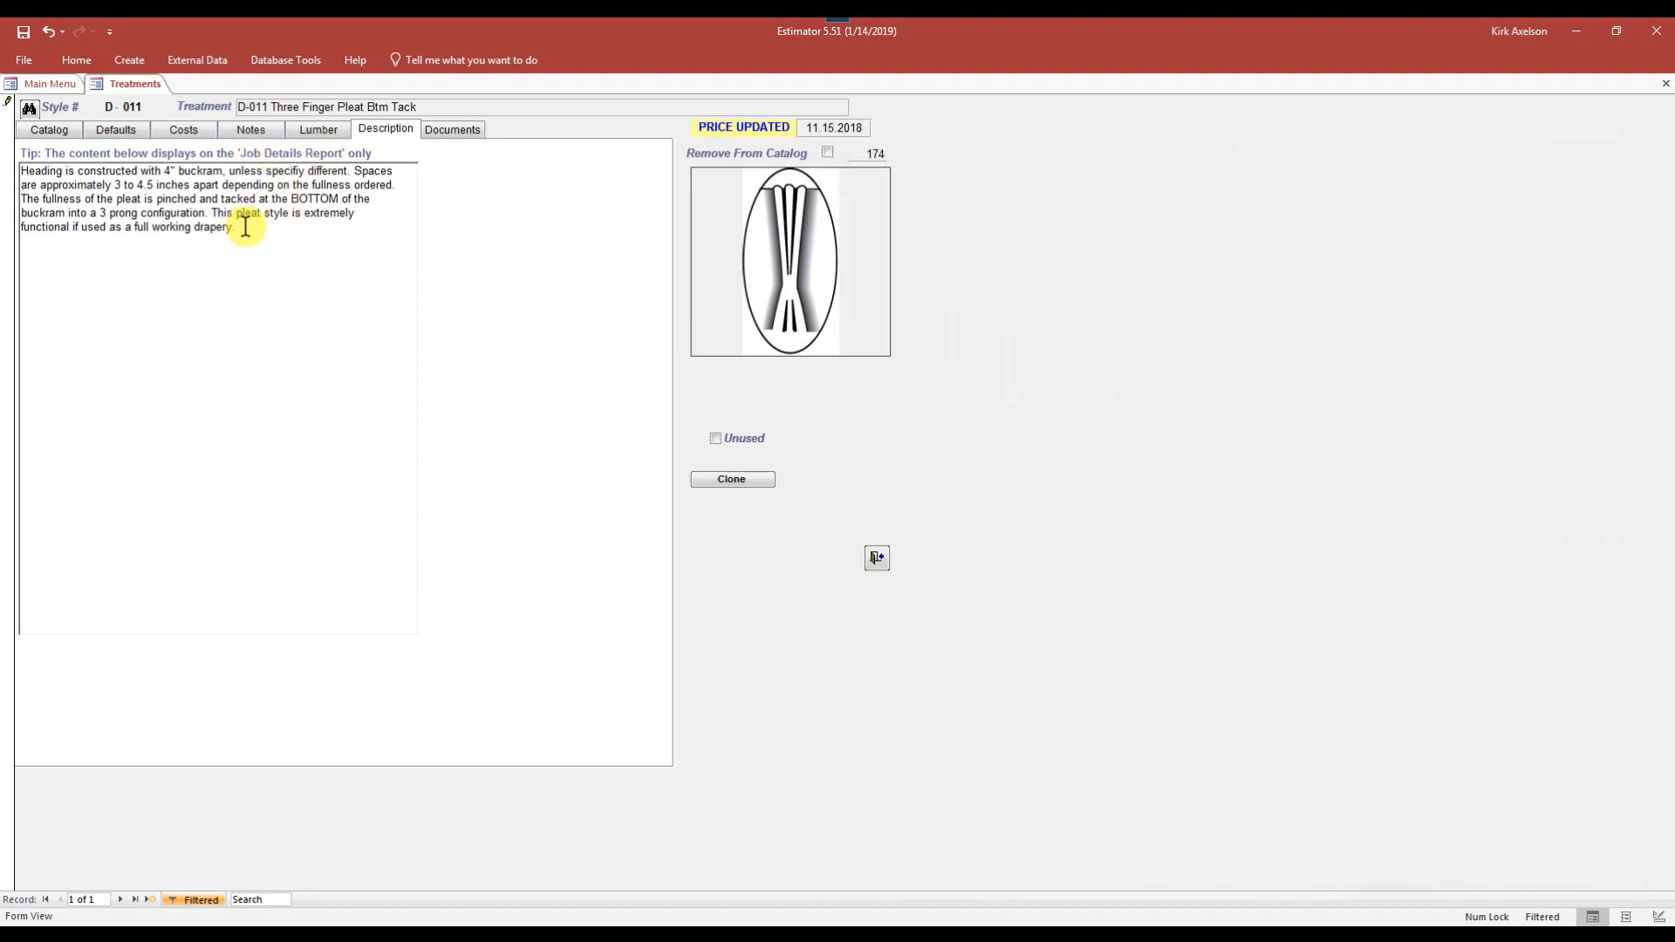
# Step: Browse the Draperies folder for a document to attach to the treatment, and cancel without attaching one
pyautogui.click(462, 132)
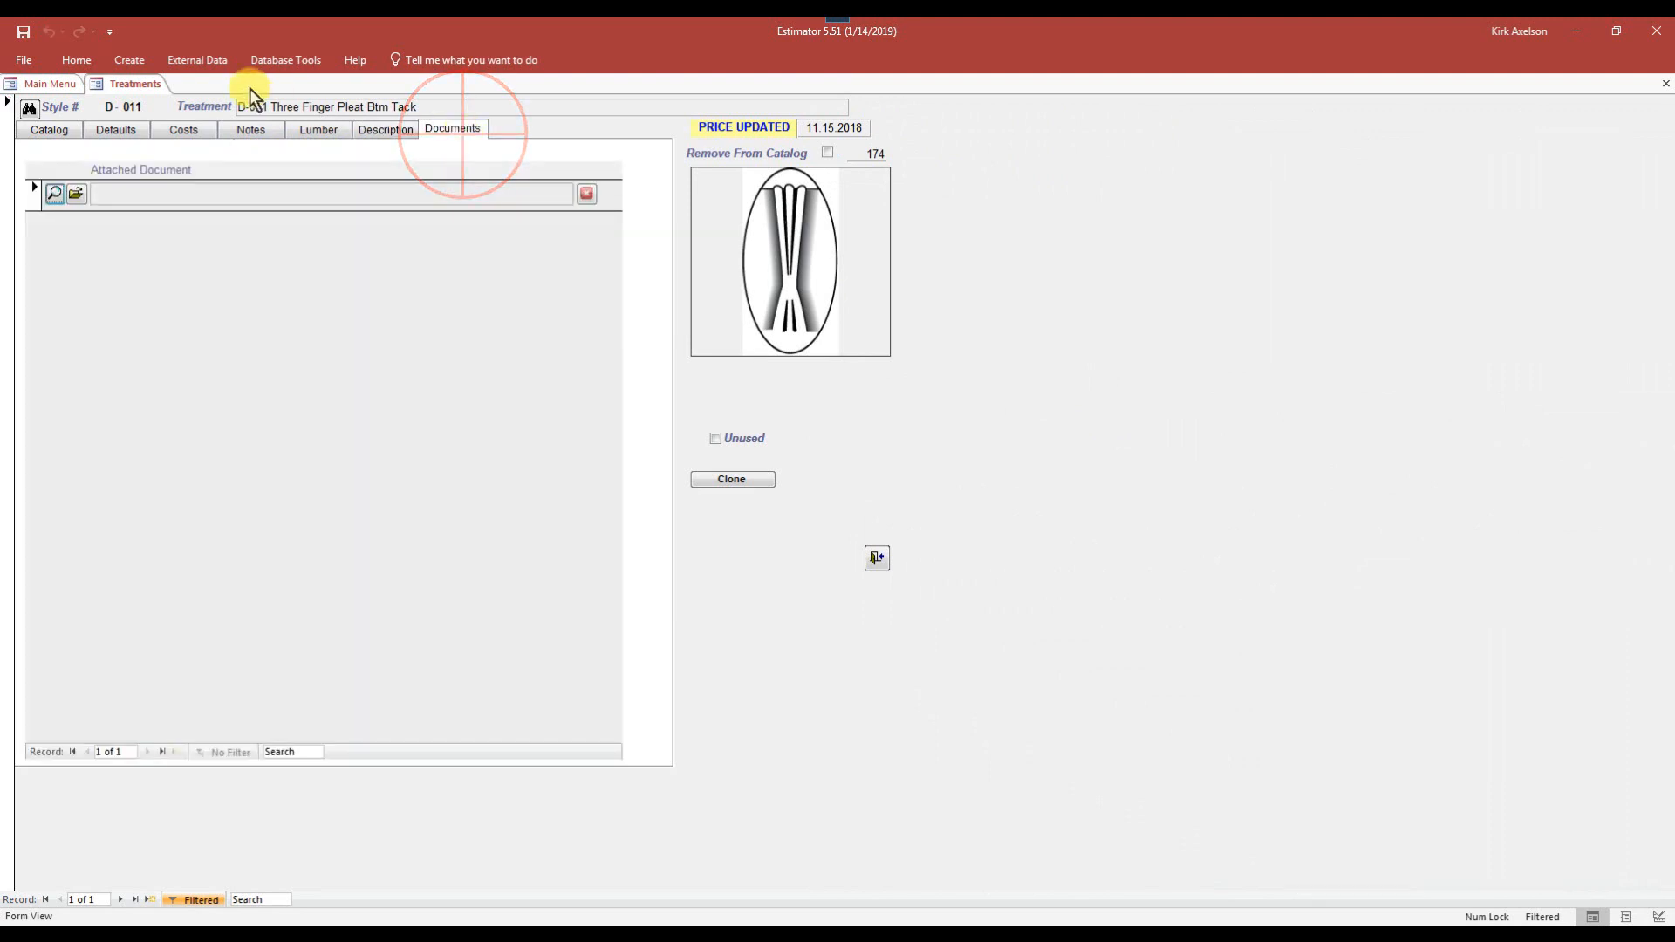
pyautogui.click(74, 194)
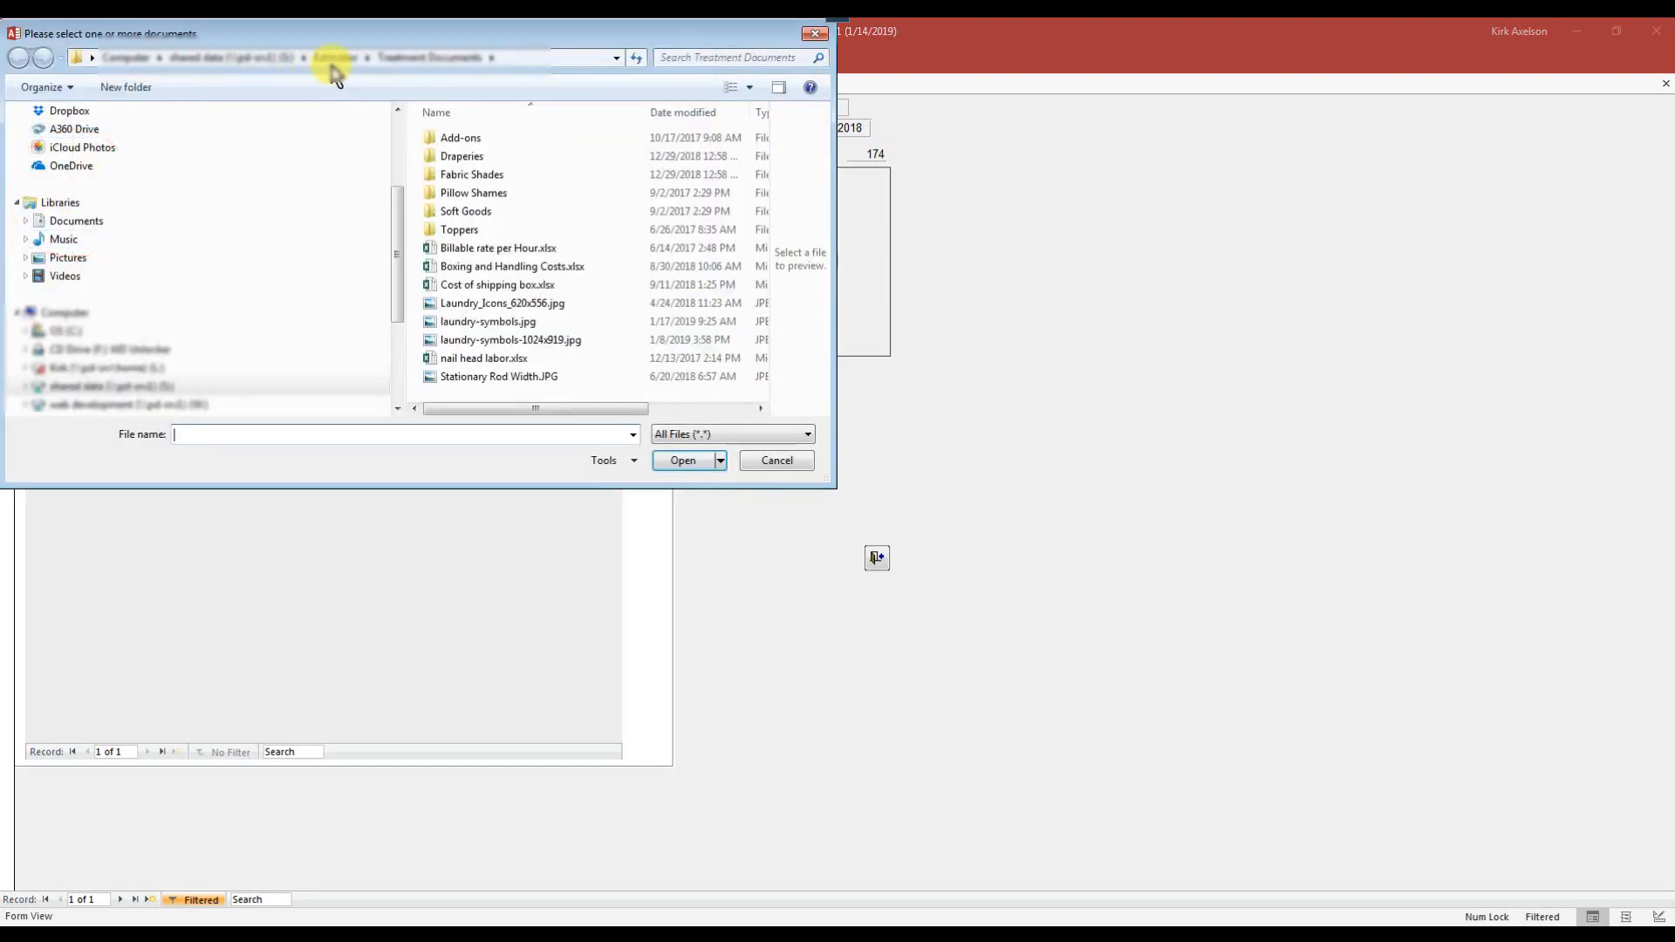
pyautogui.doubleClick(470, 160)
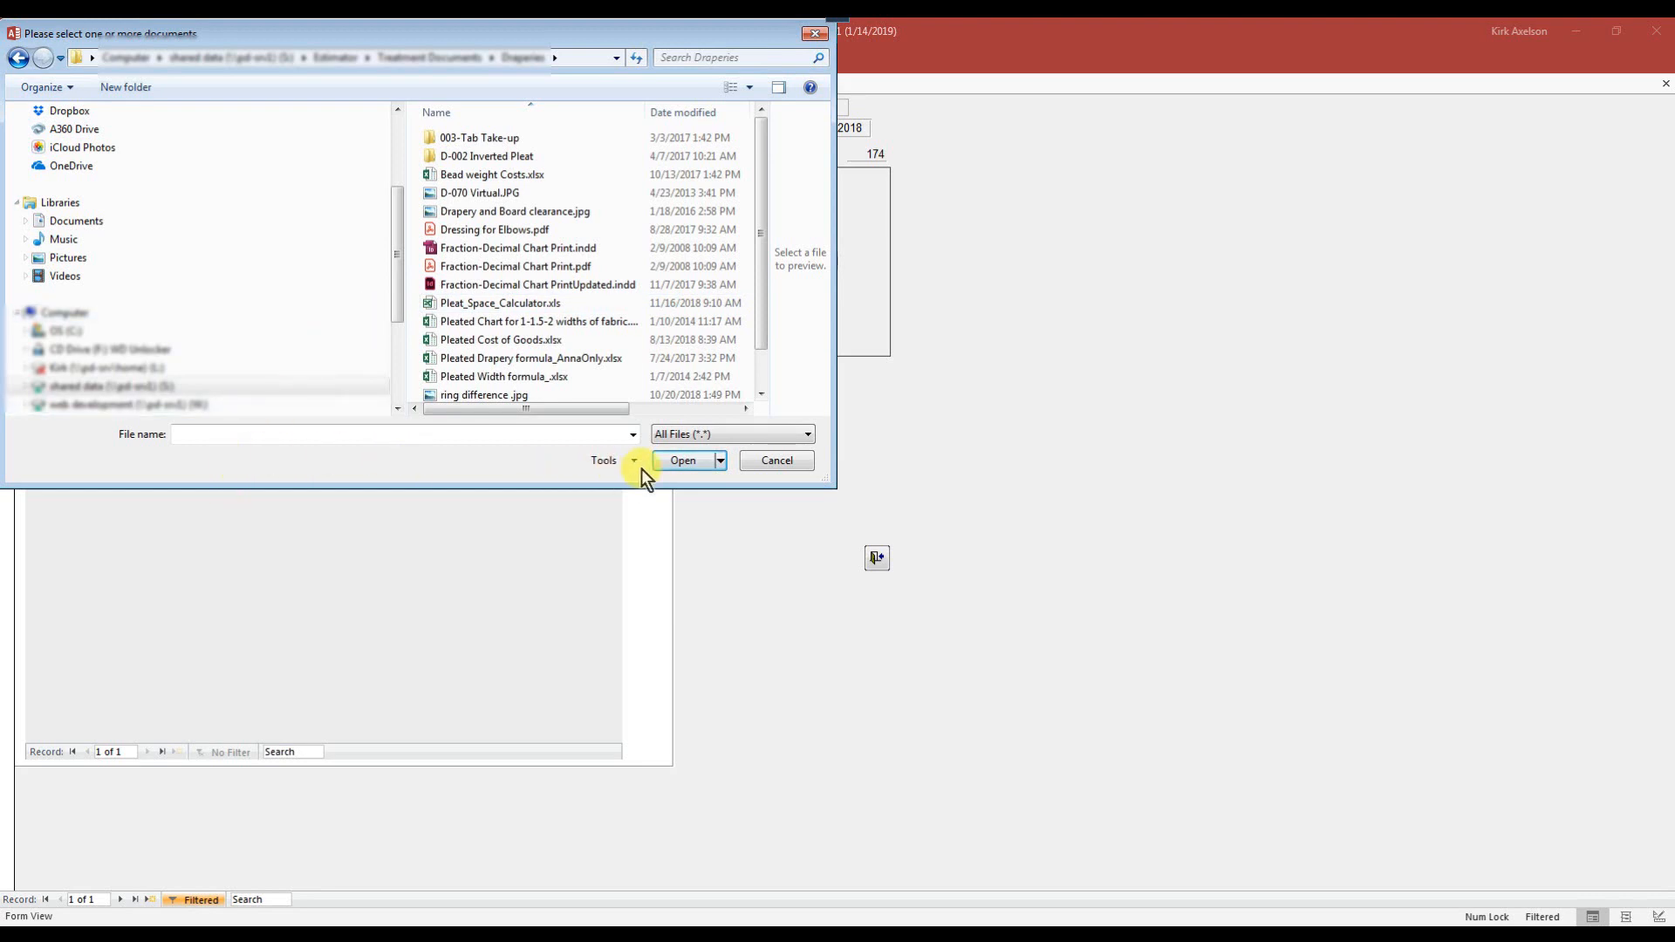
pyautogui.click(774, 465)
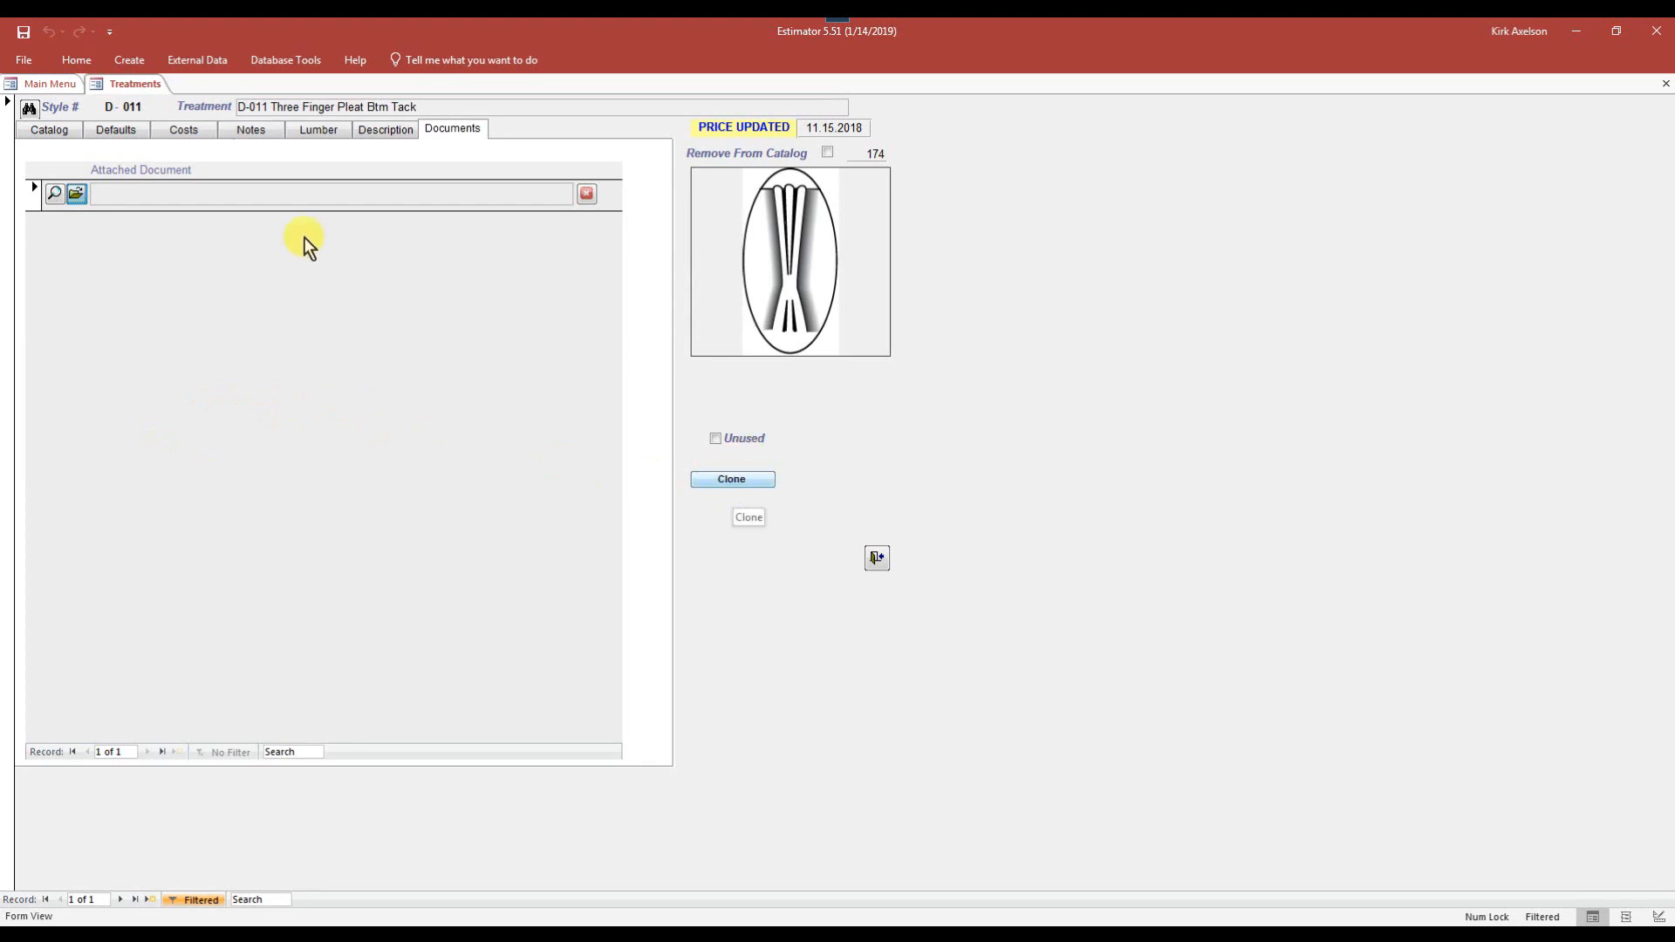
# Step: Return to the treatment's catalog details and exit the treatment form
pyautogui.click(54, 127)
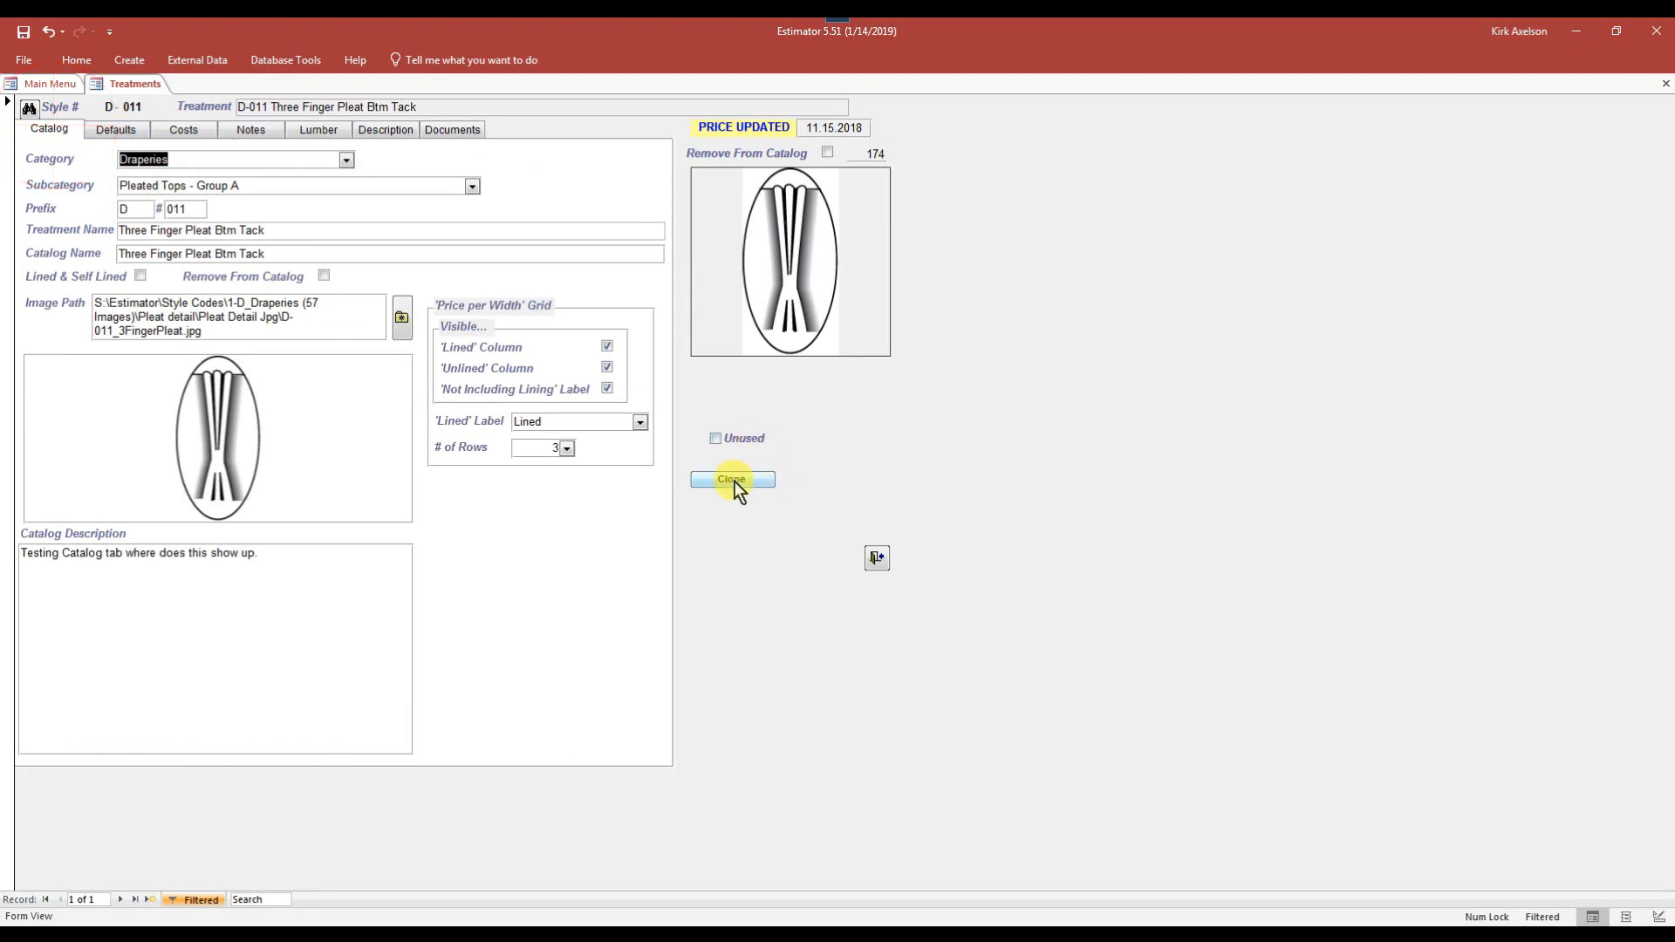
pyautogui.rightClick(141, 84)
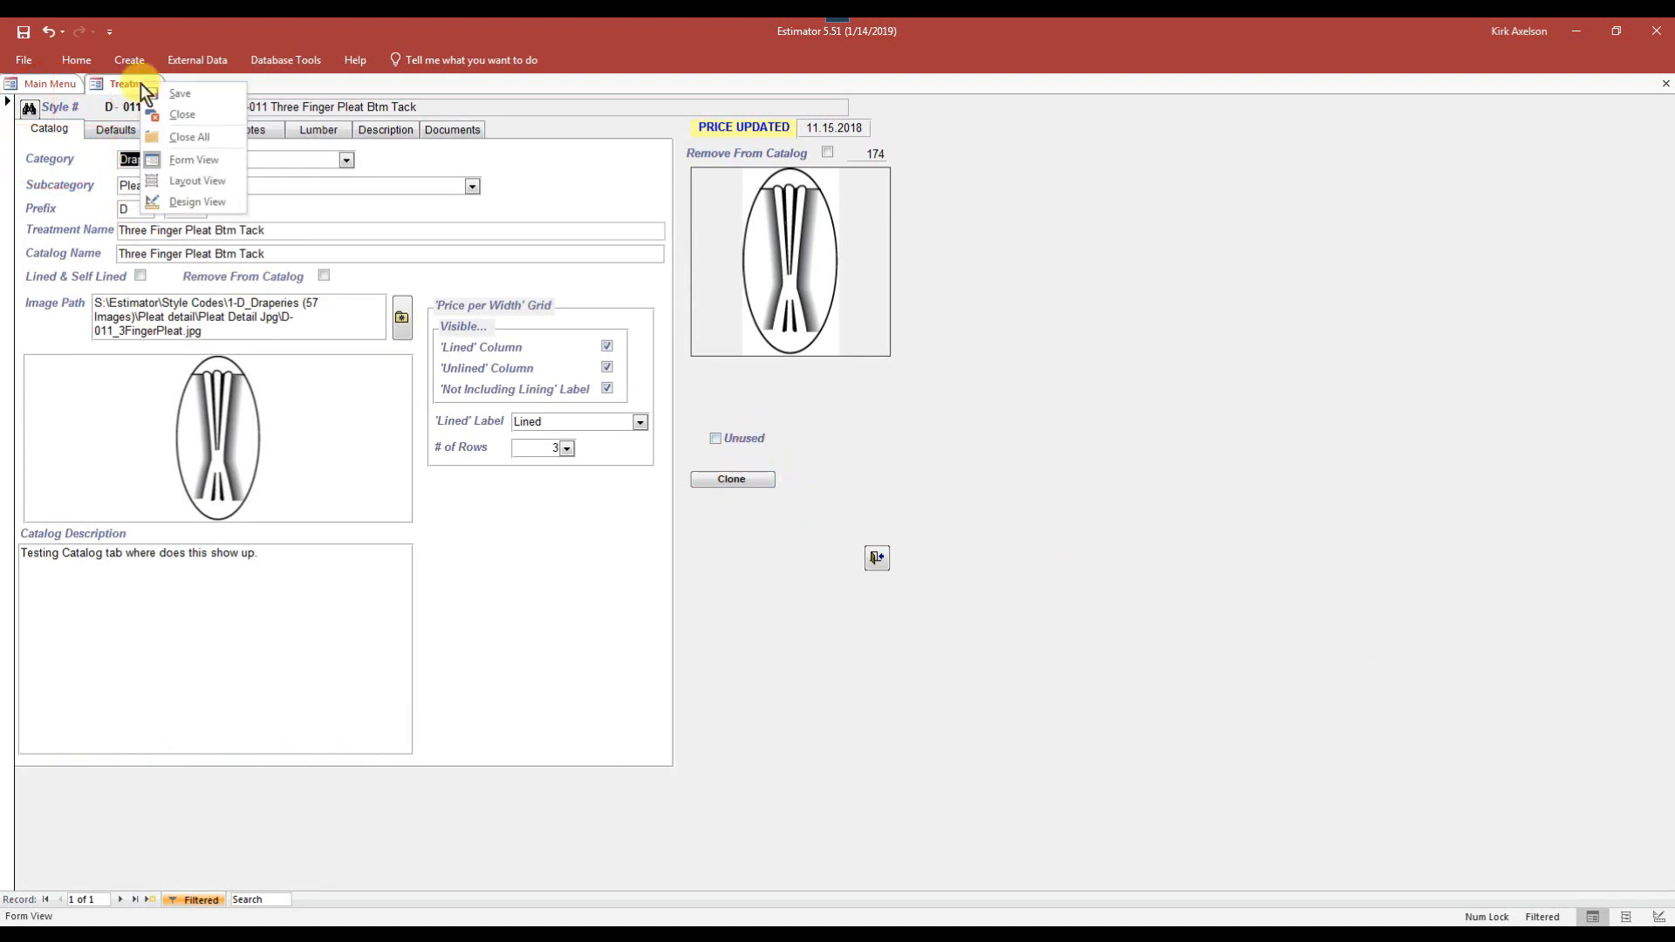
pyautogui.click(917, 534)
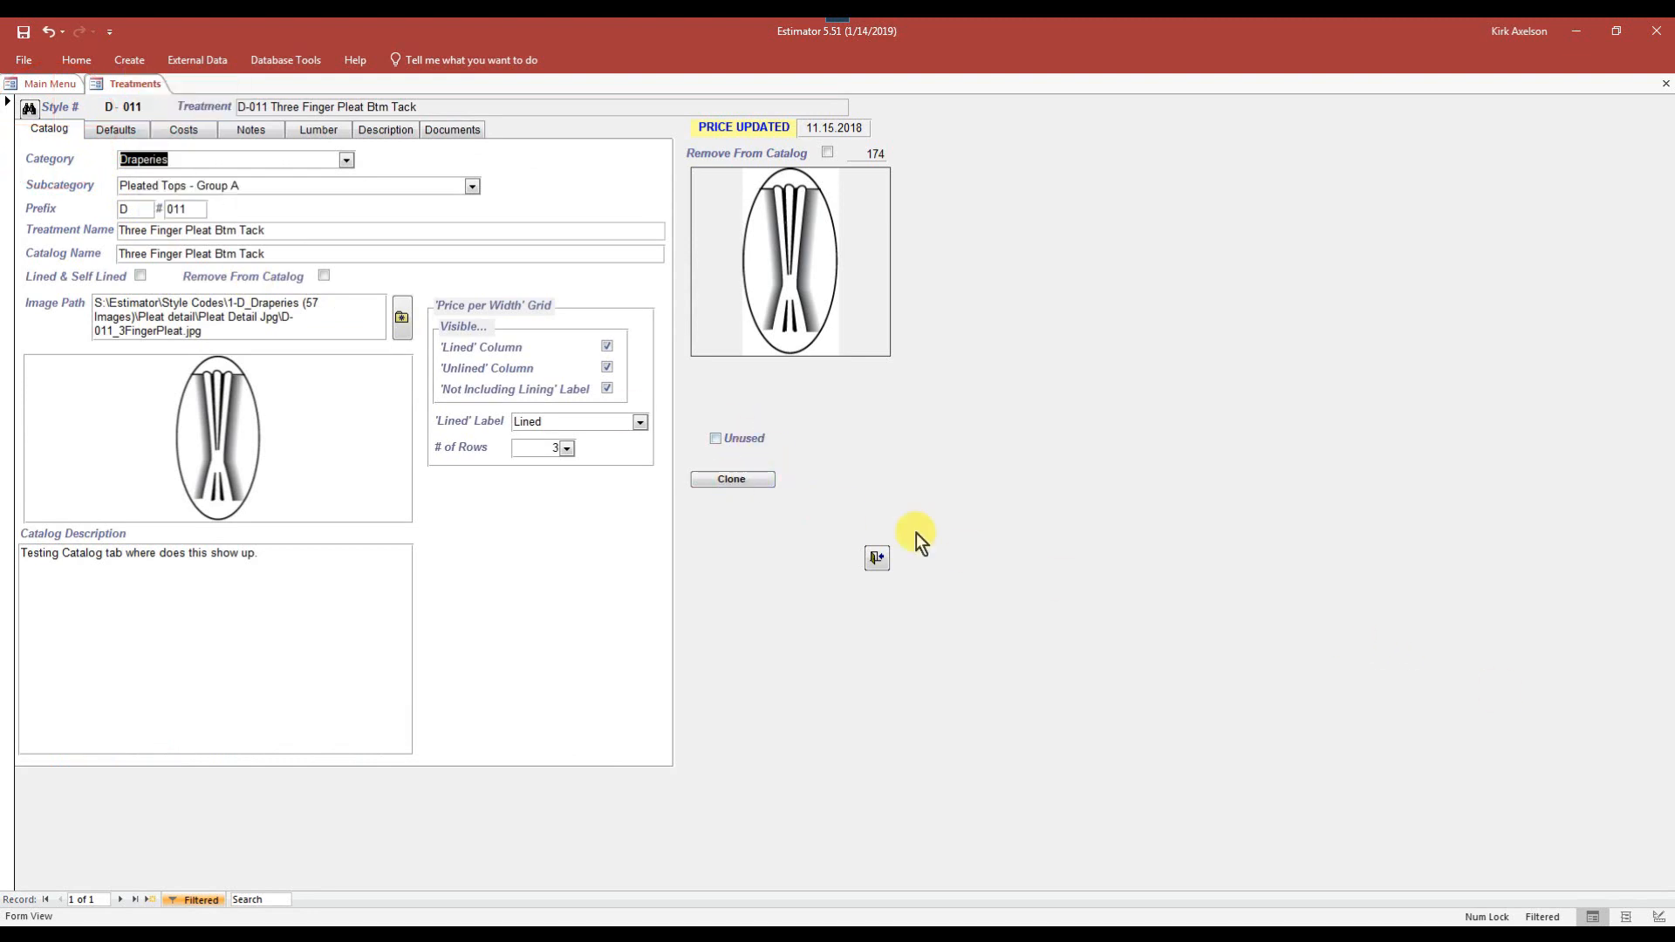
pyautogui.click(876, 559)
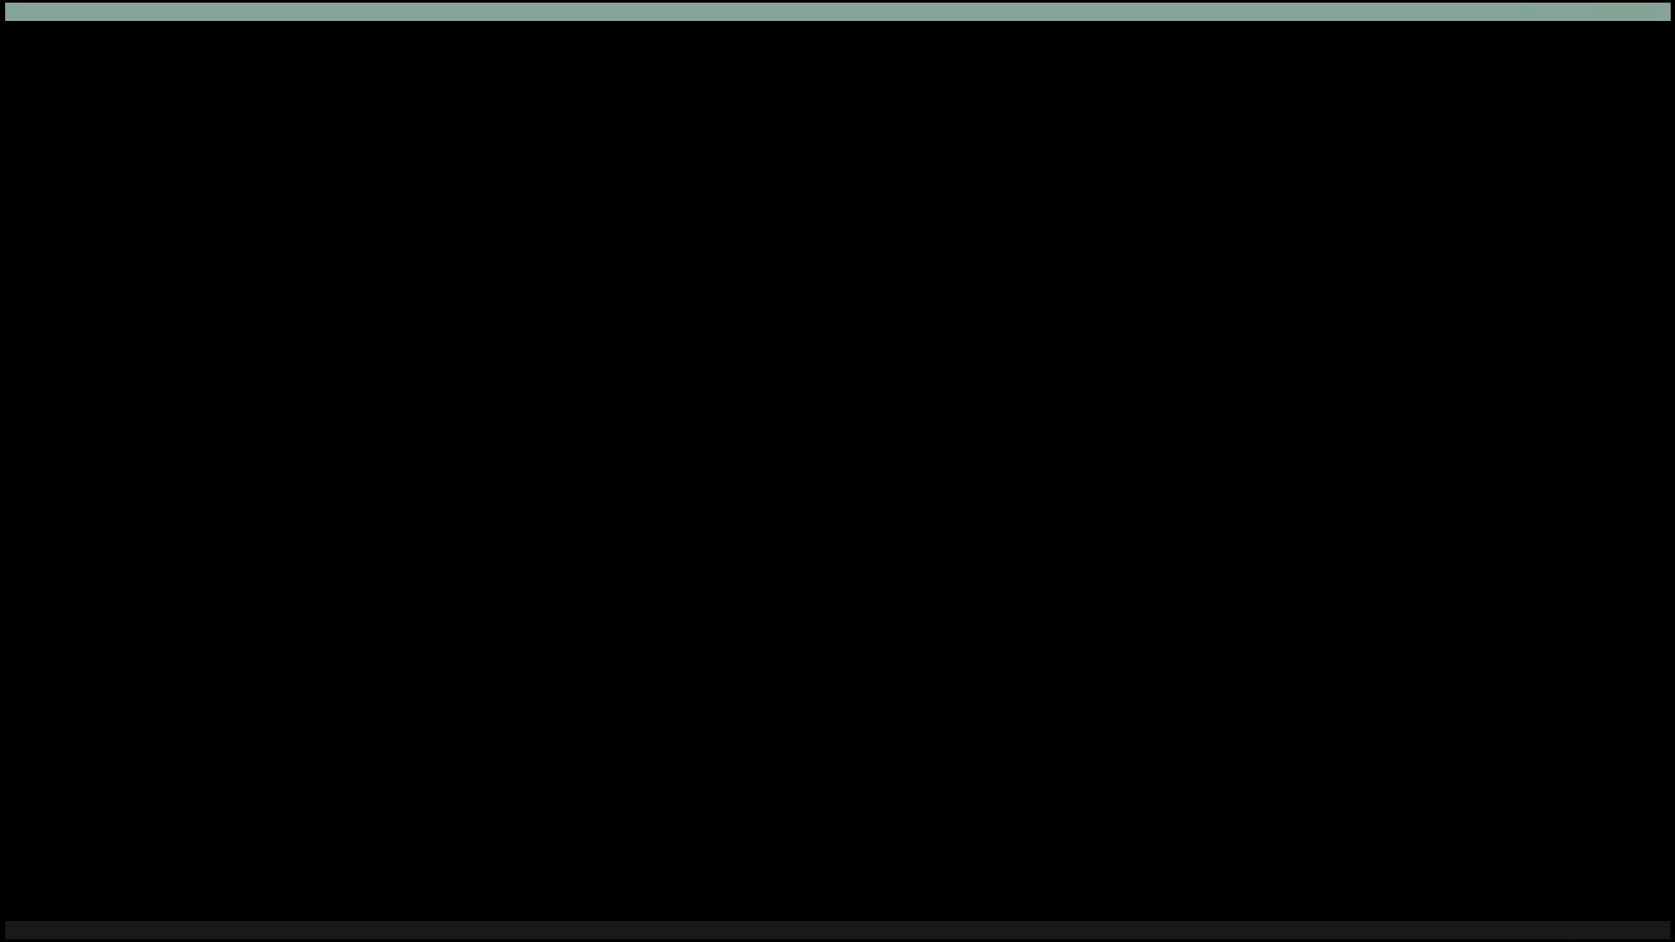